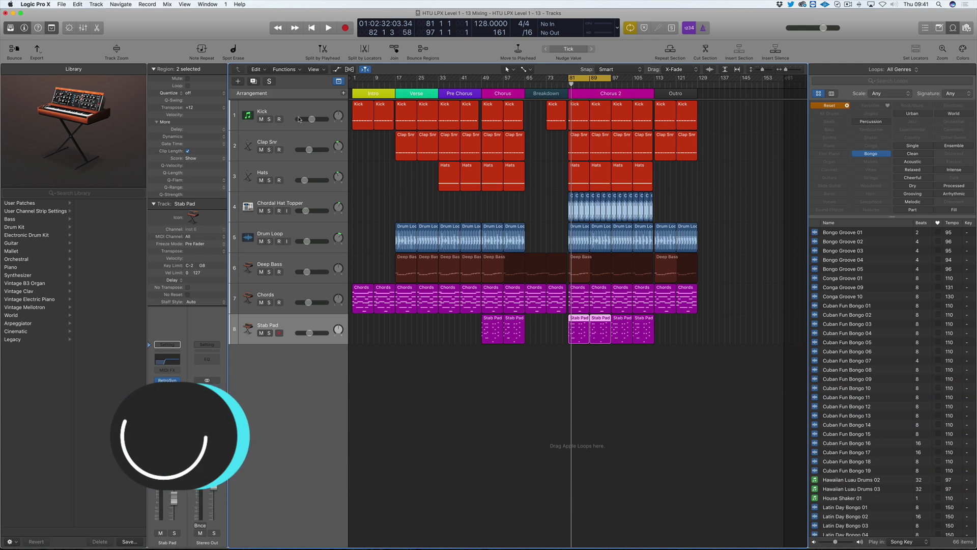
# Select through the tracks: Clap Snr, Hats, Chordal Hat Topper, Drum Loop, Deep Bass, Chords, Stab Pad
pyautogui.click(289, 154)
pyautogui.click(288, 181)
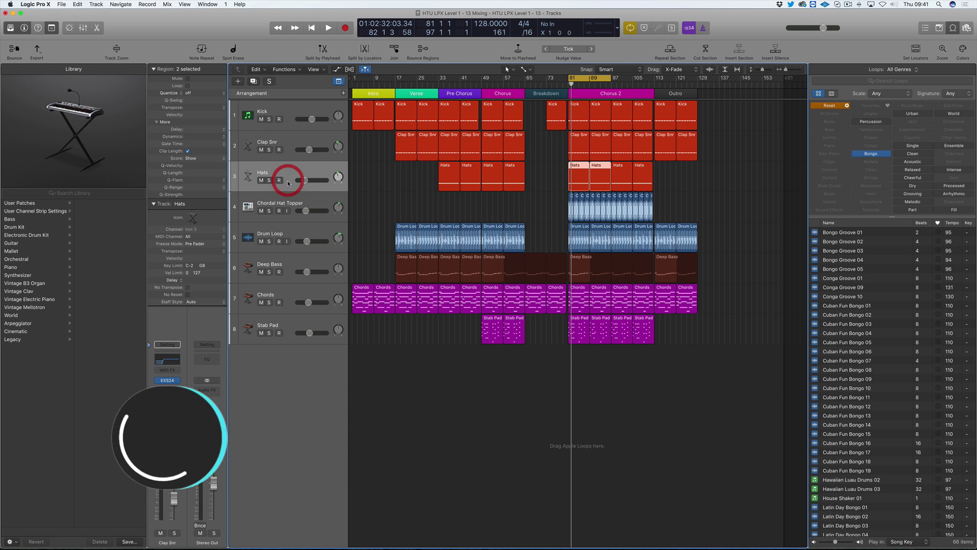
pyautogui.click(284, 200)
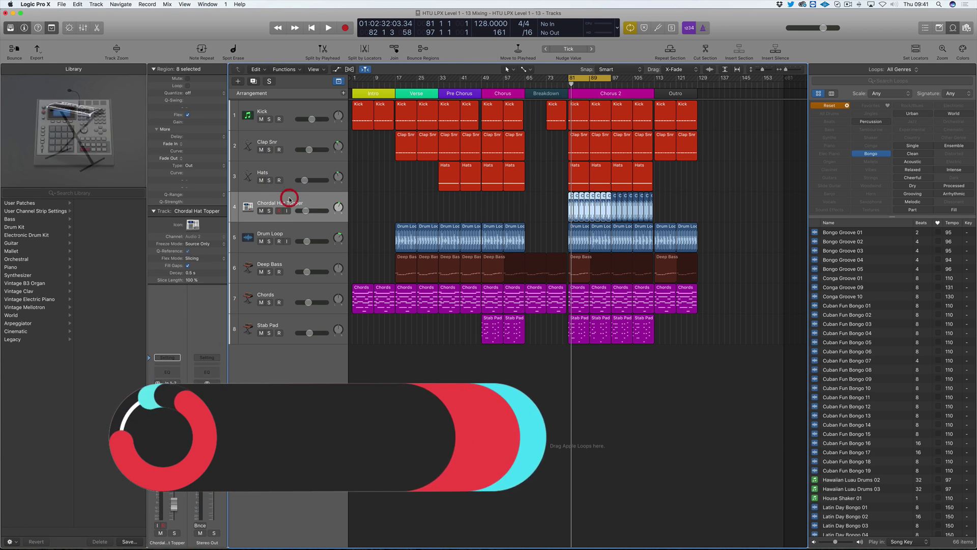
pyautogui.click(300, 237)
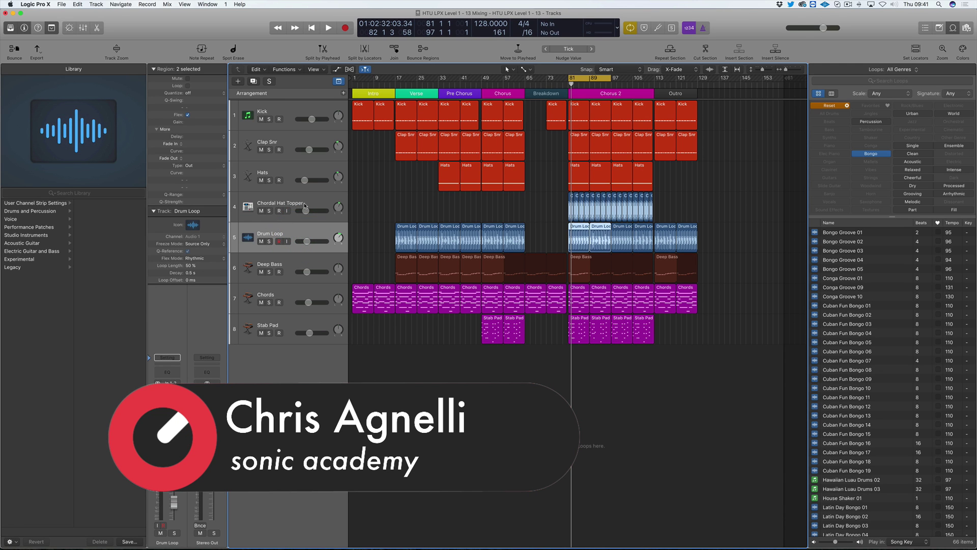
pyautogui.click(308, 264)
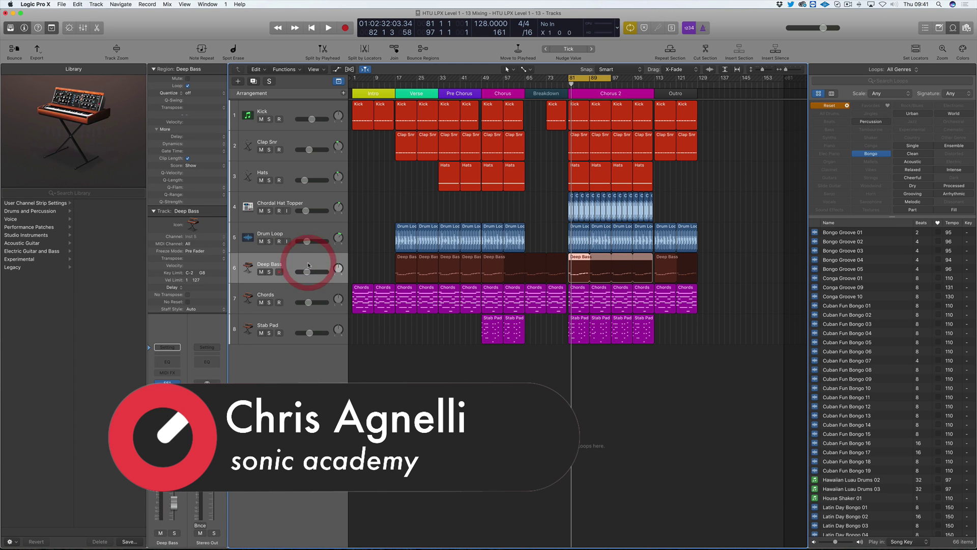
pyautogui.click(290, 308)
pyautogui.click(290, 315)
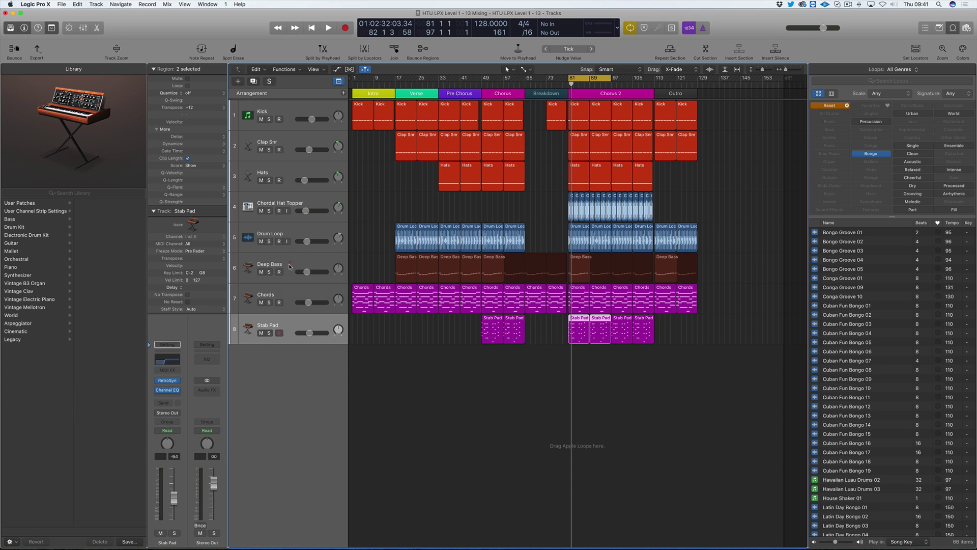
pyautogui.click(291, 281)
pyautogui.click(288, 288)
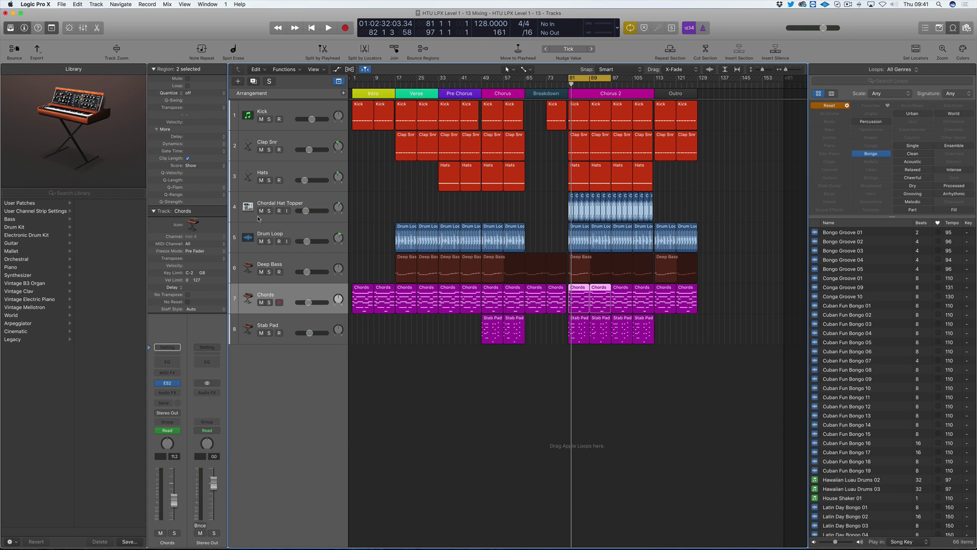
pyautogui.click(270, 229)
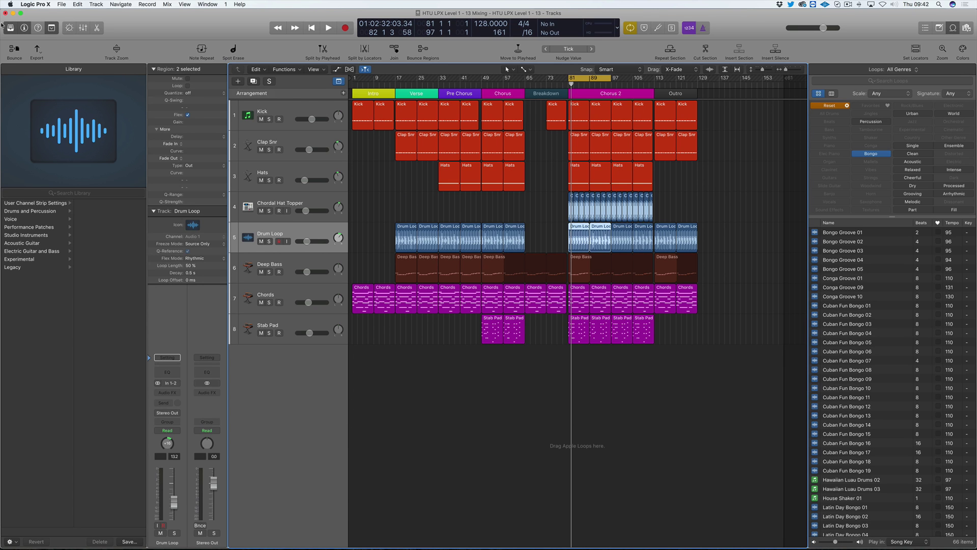
# Move the playhead to around bar 87 and briefly play and stop the song
pyautogui.click(583, 82)
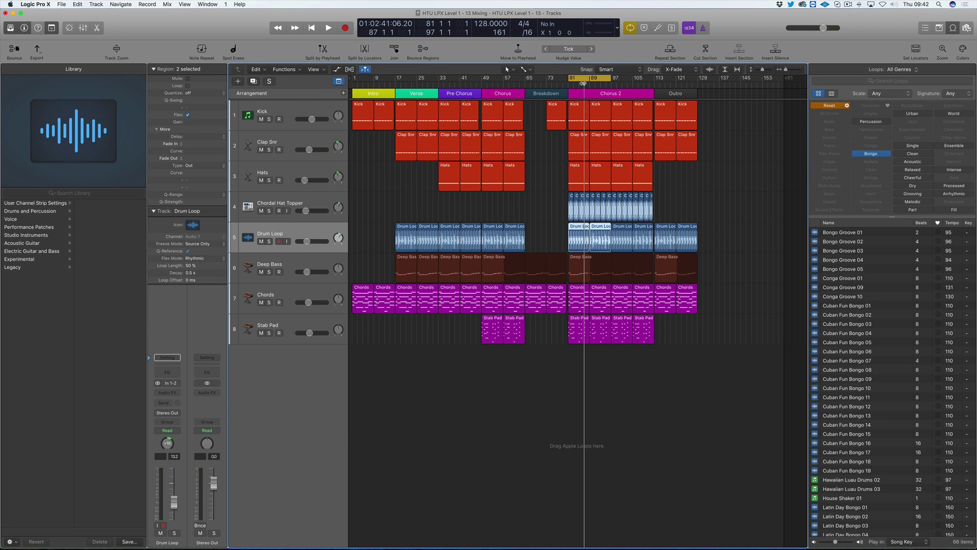
pyautogui.press('space')
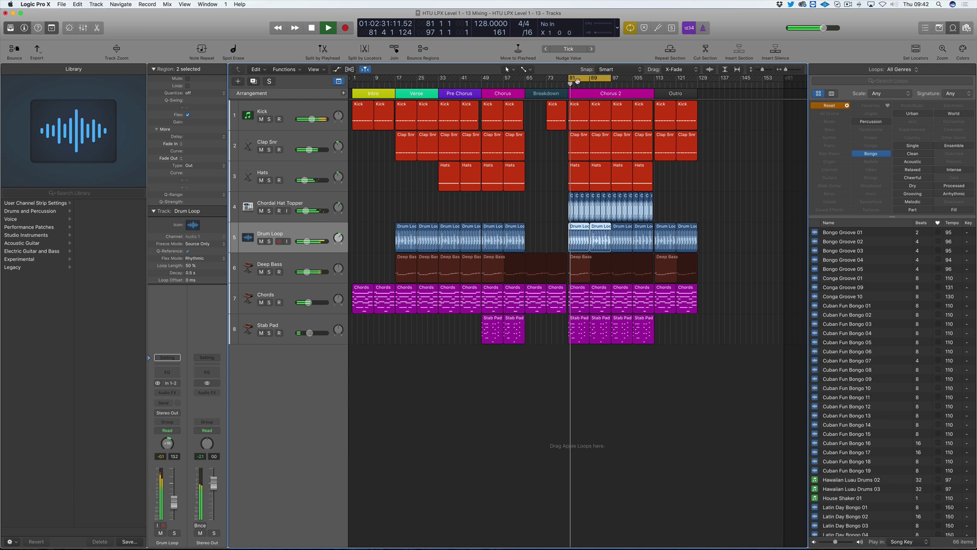
pyautogui.press('space')
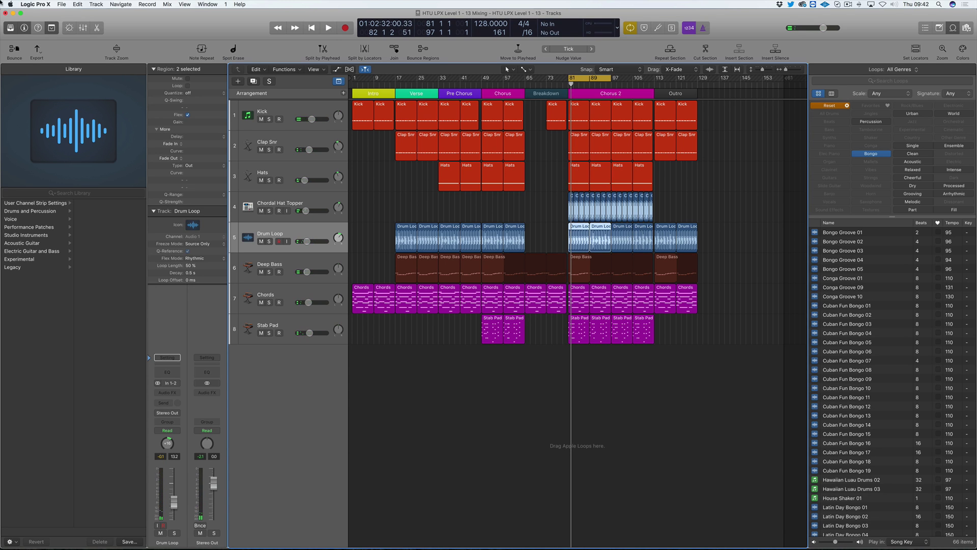
# Hide the Library panel, then check and dismiss the channel strip and control bar context menus
pyautogui.click(10, 28)
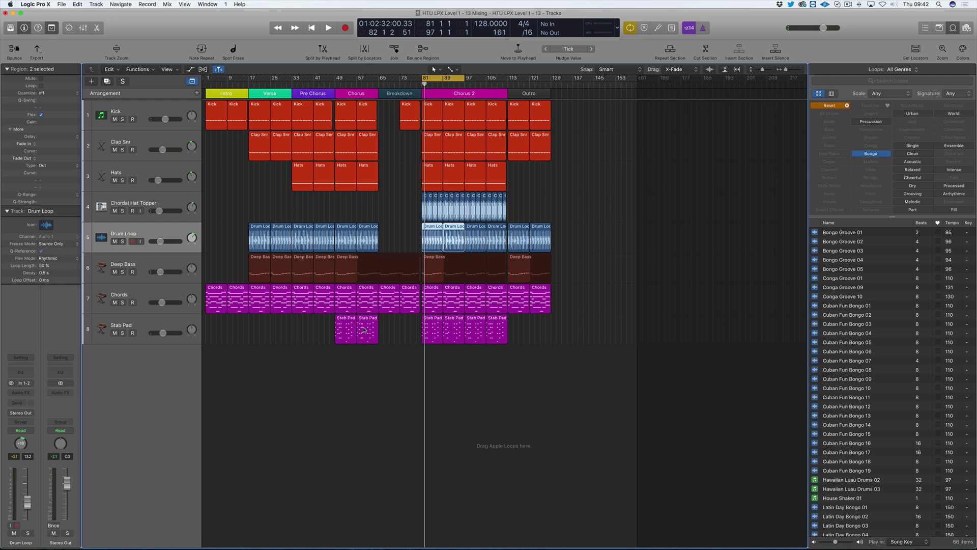
pyautogui.rightClick(23, 406)
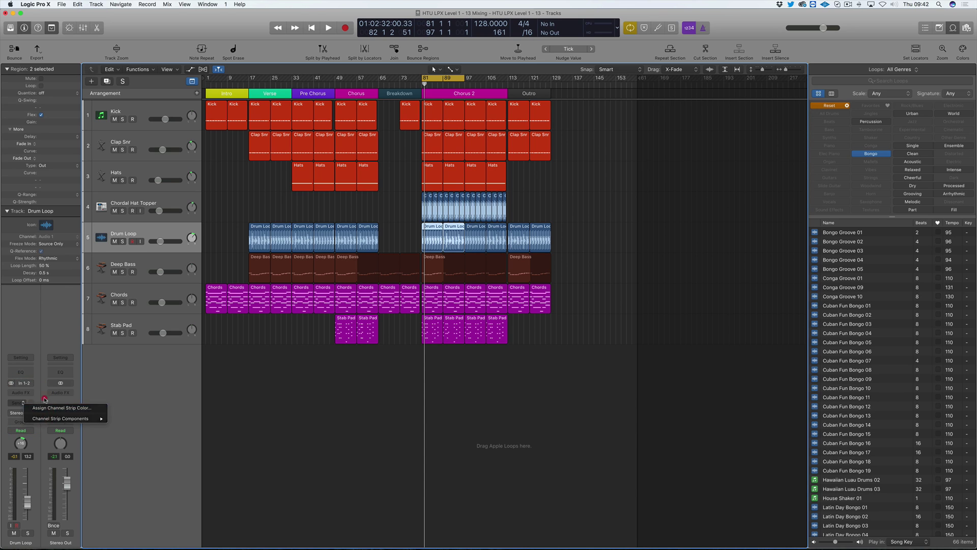
pyautogui.click(52, 342)
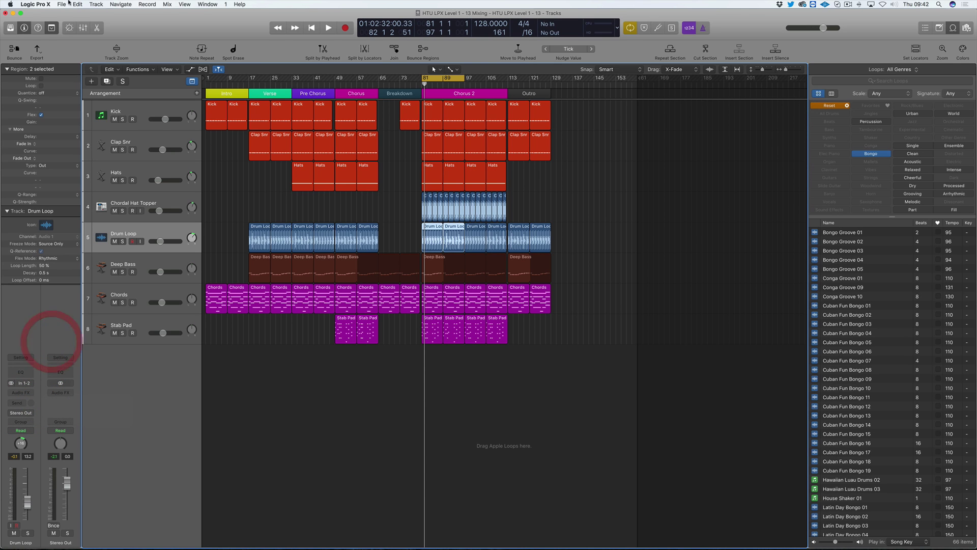
pyautogui.rightClick(79, 25)
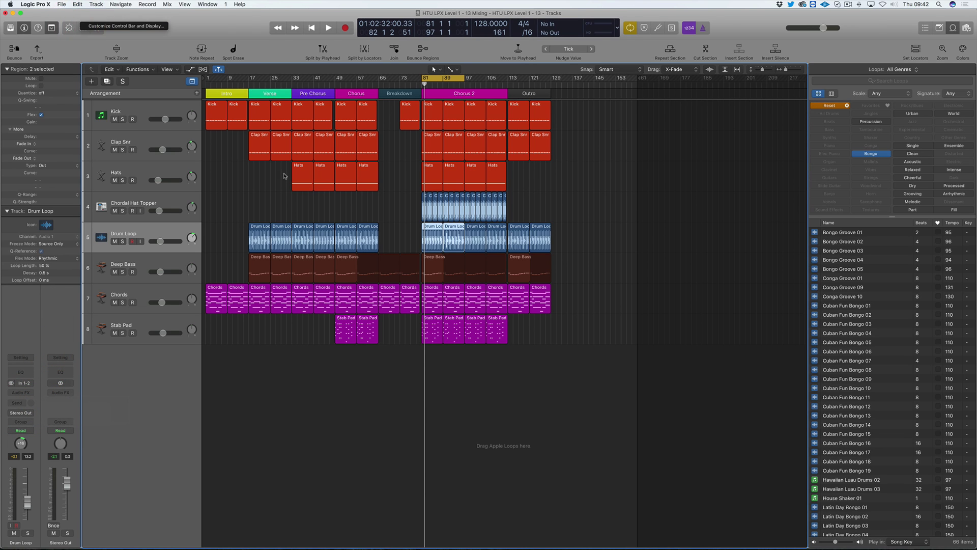
pyautogui.click(75, 48)
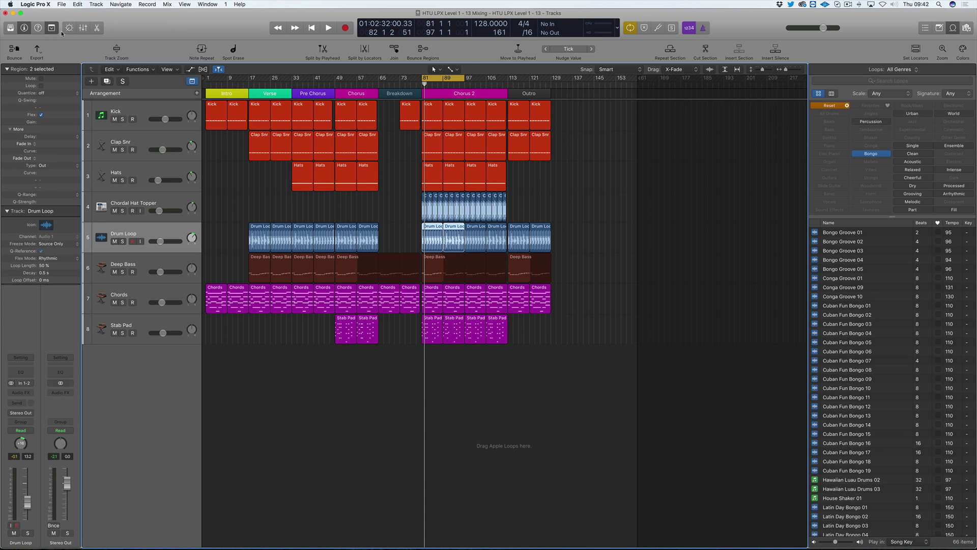
# Show the Mixer below the arrangement and solo the Kick channel strip
pyautogui.click(83, 28)
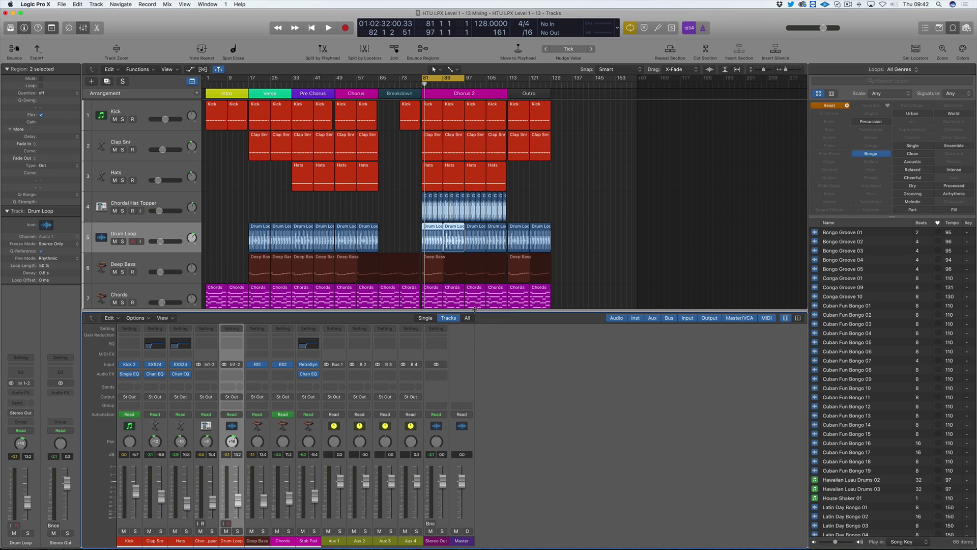
pyautogui.click(482, 237)
pyautogui.click(135, 530)
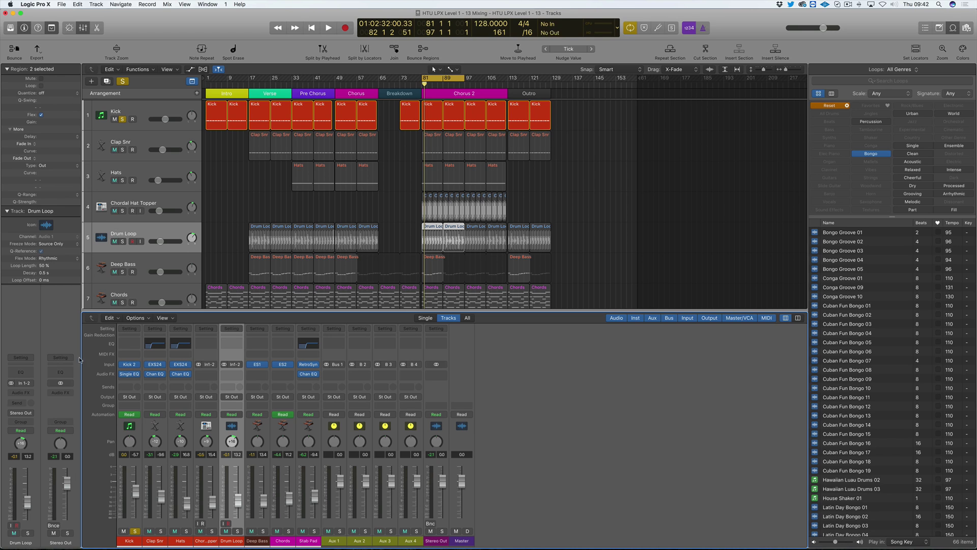
# Insert Reverb > PlatinumVerb > Stereo in the Kick strip's empty Audio FX slot
pyautogui.click(127, 379)
pyautogui.moveTo(165, 498)
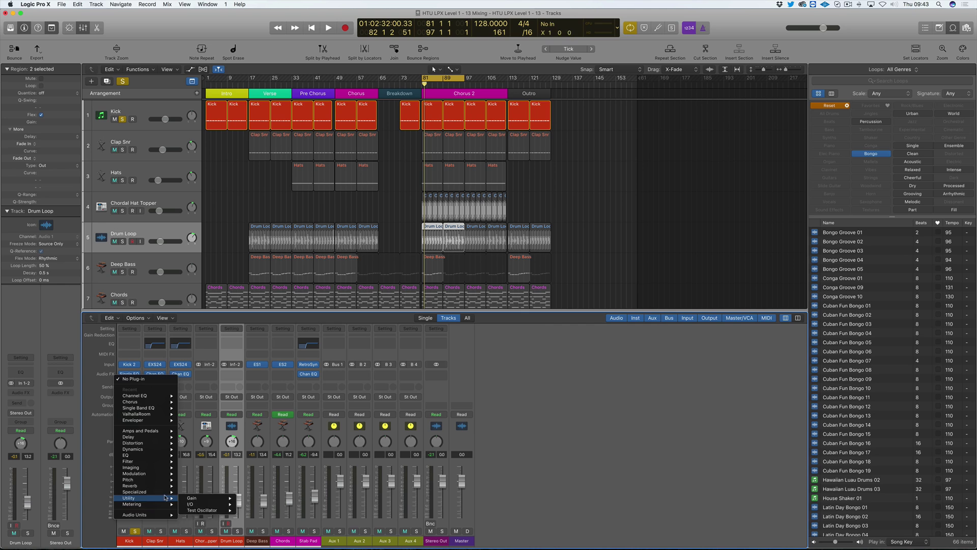
pyautogui.moveTo(214, 491)
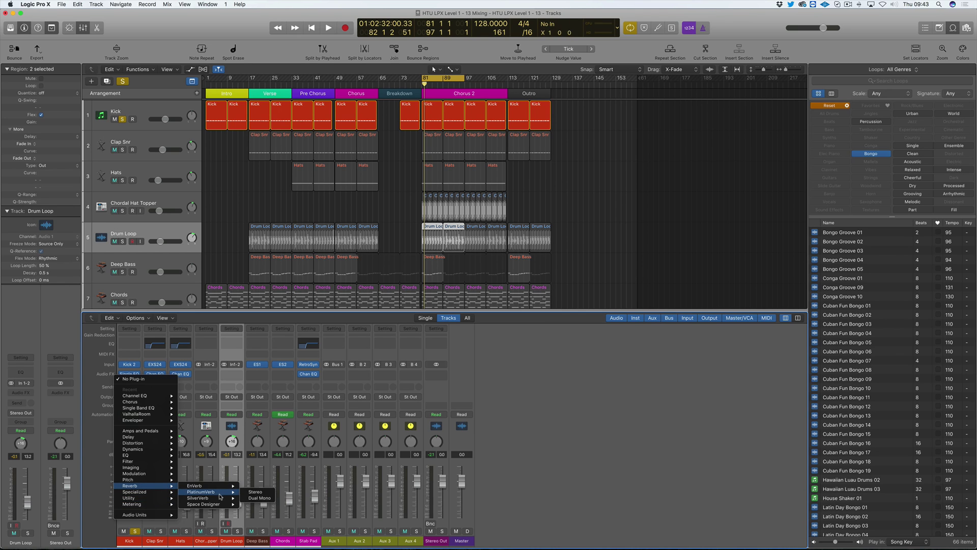
pyautogui.click(251, 492)
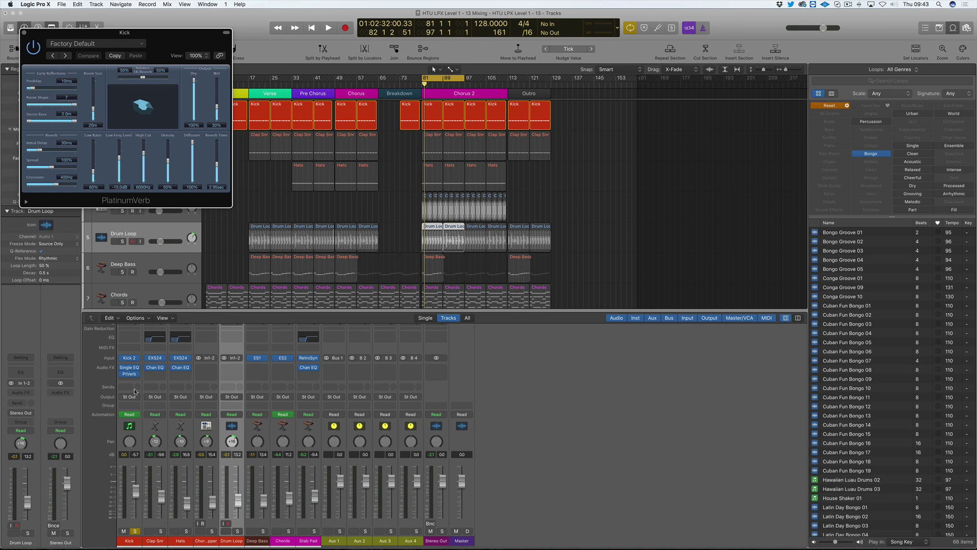
# Audition the kick reverb during playback while turning its wet level down to 0%
pyautogui.press('space')
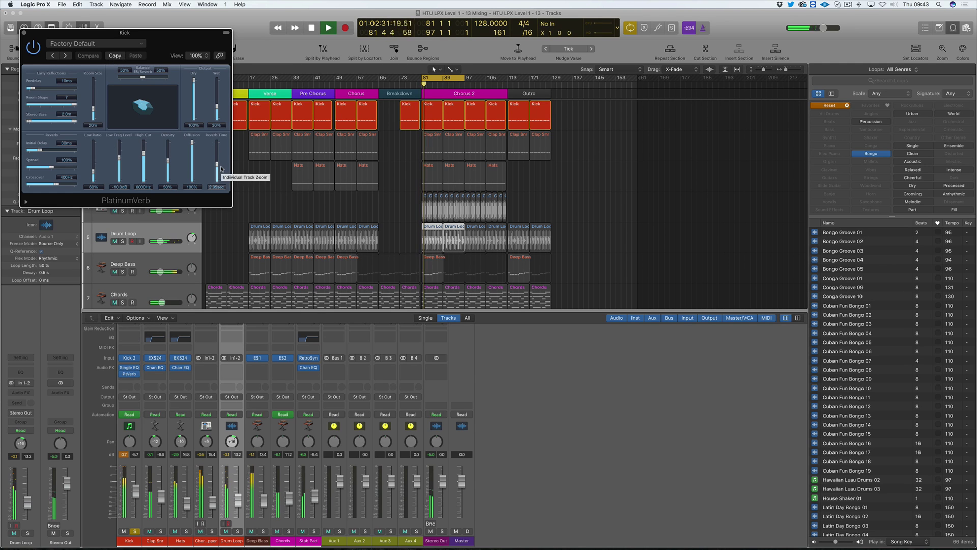
pyautogui.press('space')
pyautogui.press('space')
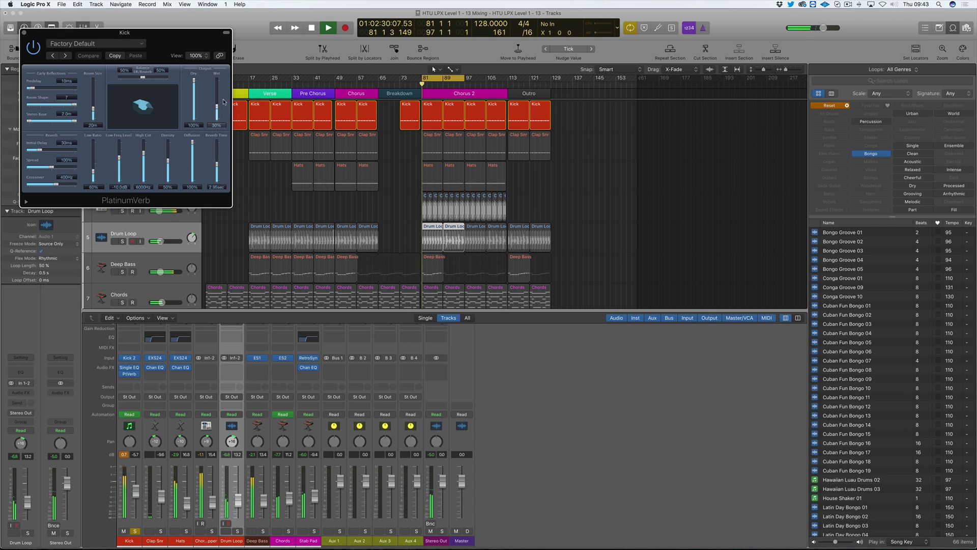
pyautogui.press('space')
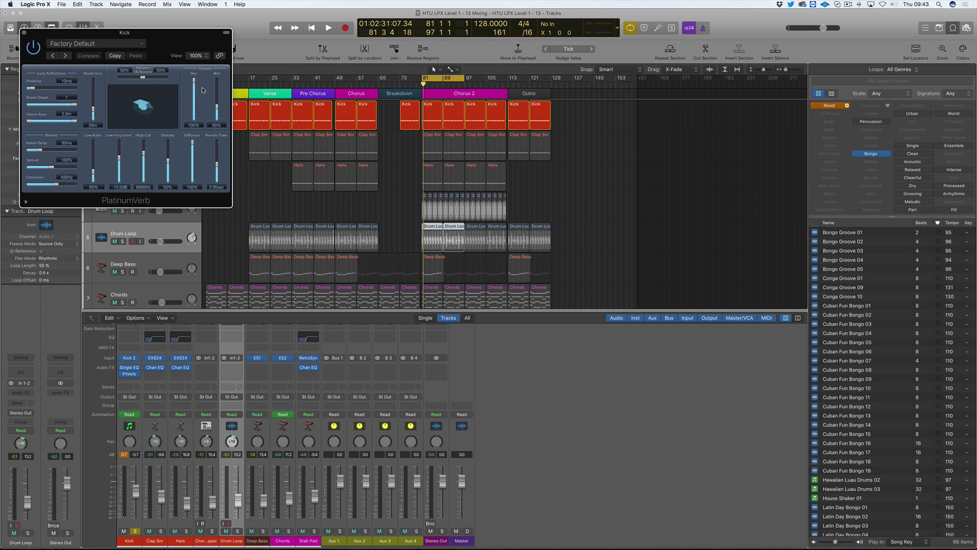
pyautogui.click(217, 105)
pyautogui.moveTo(217, 106); pyautogui.dragTo(218, 133)
pyautogui.press('space')
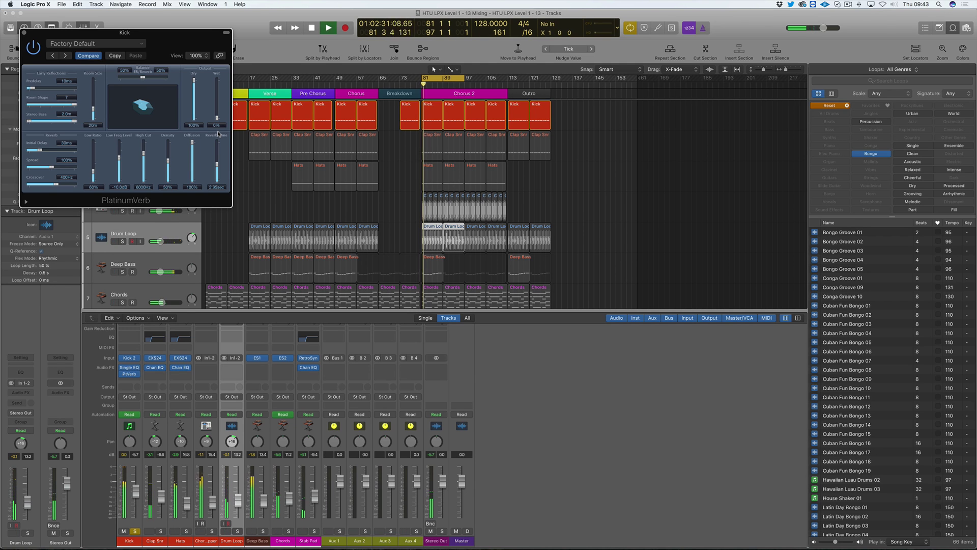
pyautogui.press('space')
# Compare PlatinumVerb dry/wet mixes while playing, finishing at Dry 98% and Wet 23%
pyautogui.moveTo(197, 90); pyautogui.dragTo(191, 153)
pyautogui.moveTo(218, 118); pyautogui.dragTo(218, 80)
pyautogui.press('space')
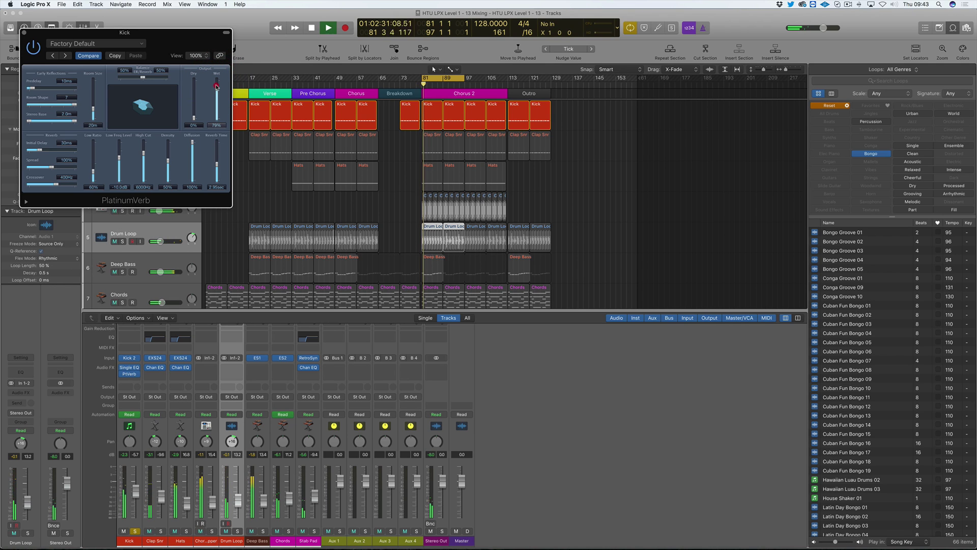
pyautogui.moveTo(216, 86); pyautogui.dragTo(196, 95)
pyautogui.press('space')
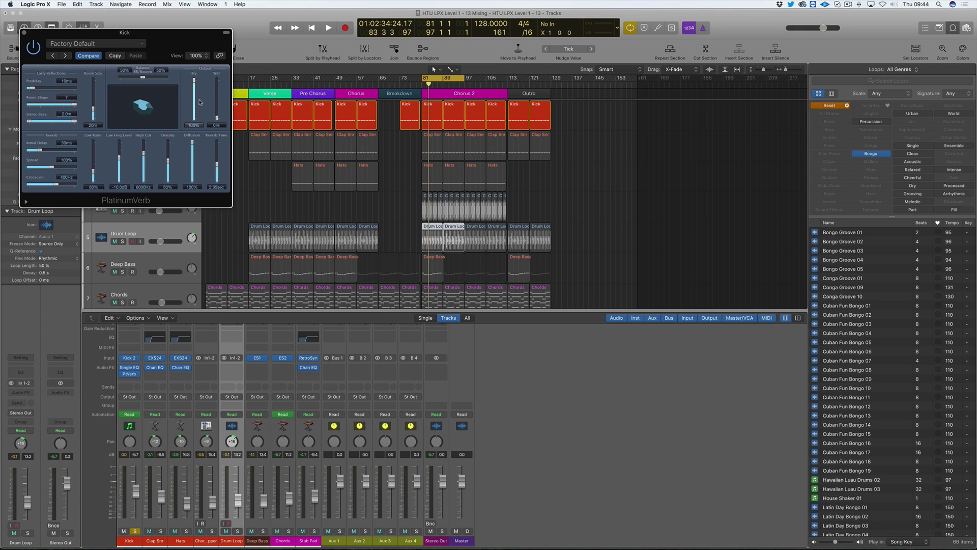
pyautogui.moveTo(194, 81); pyautogui.dragTo(218, 96)
pyautogui.press('space')
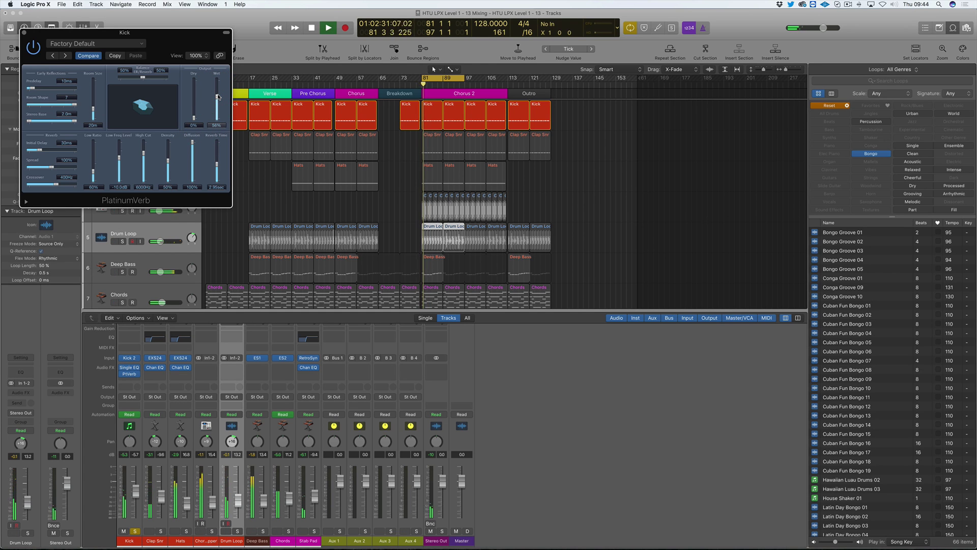
pyautogui.moveTo(195, 120); pyautogui.dragTo(217, 93)
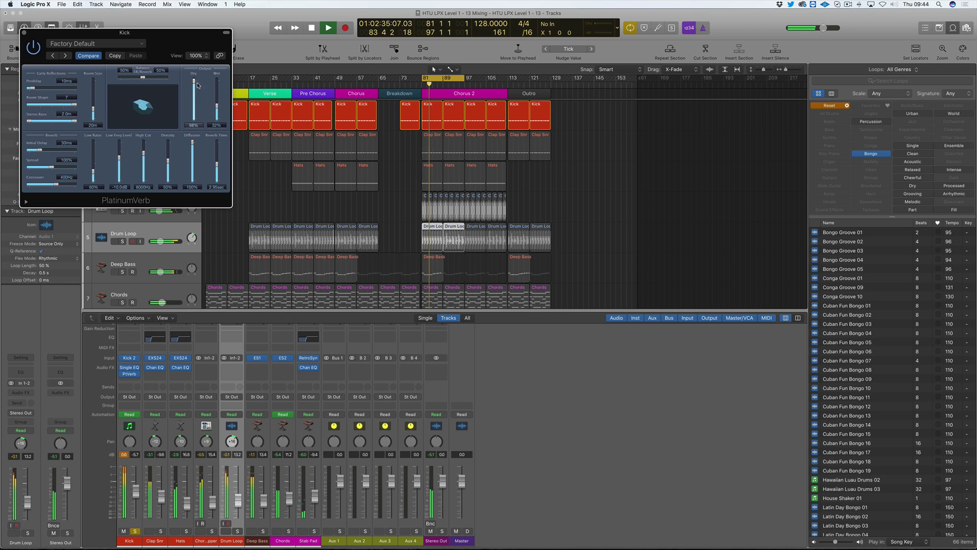
# Set the Kick's PlatinumVerb to about 100% dry and 32% wet, and stop playback
pyautogui.click(198, 77)
pyautogui.press('space')
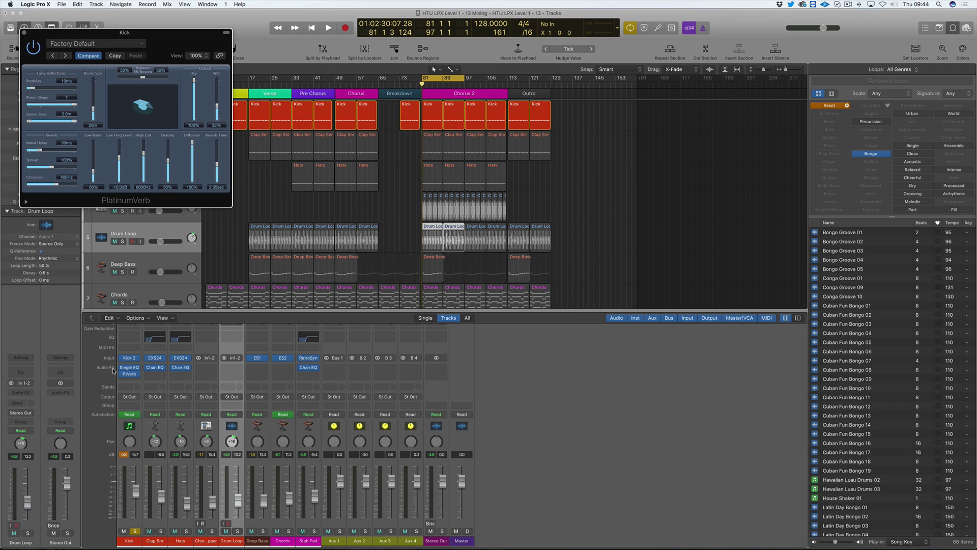
pyautogui.moveTo(136, 374)
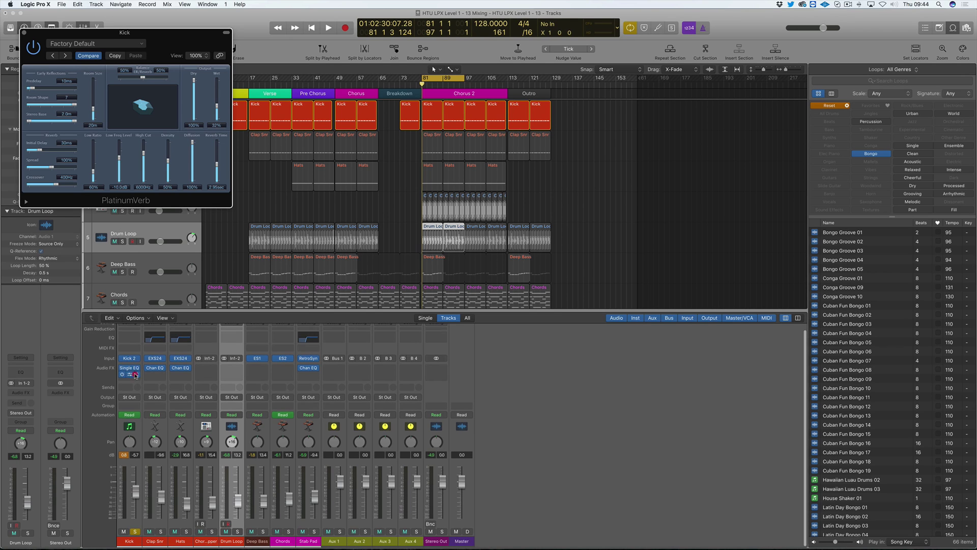
# Remove the Kick's PlatinumVerb insert and route a Kick send to Bus 1
pyautogui.click(135, 374)
pyautogui.click(135, 385)
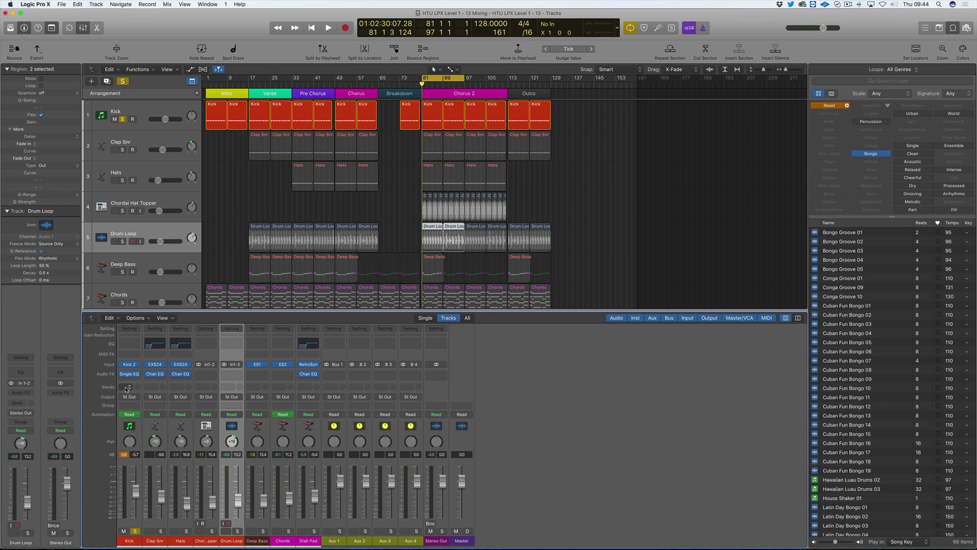
pyautogui.click(129, 389)
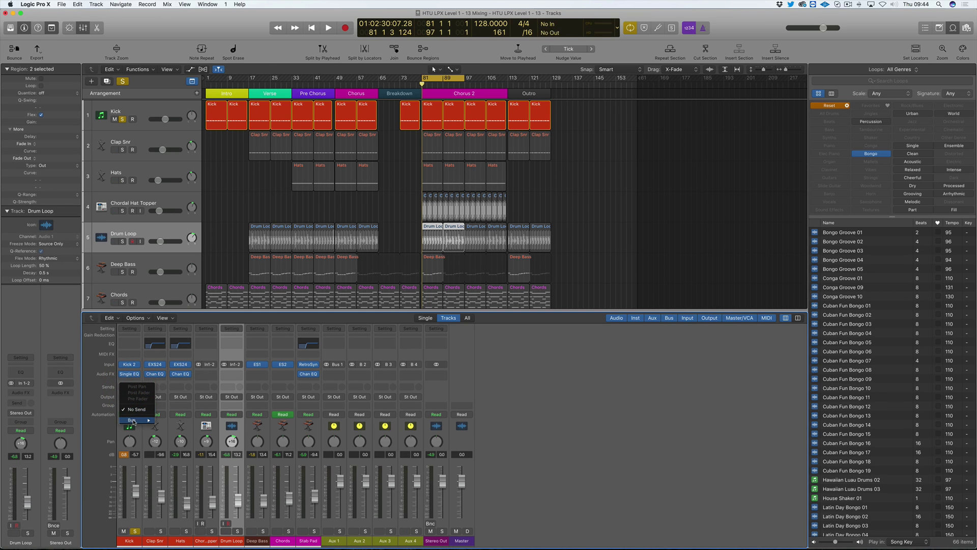
pyautogui.moveTo(133, 420)
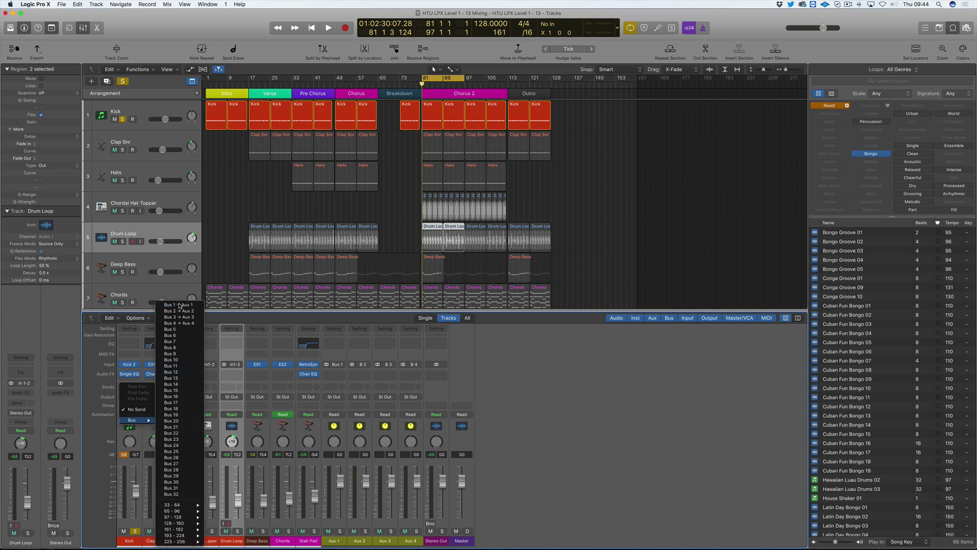
pyautogui.click(179, 305)
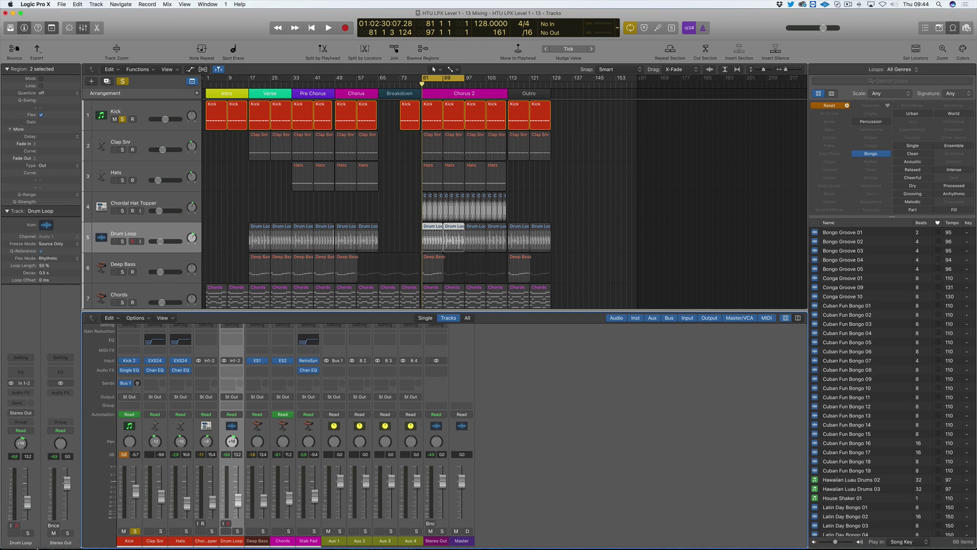
# Rename the Aux 1 channel to 'Reverb'
pyautogui.click(328, 541)
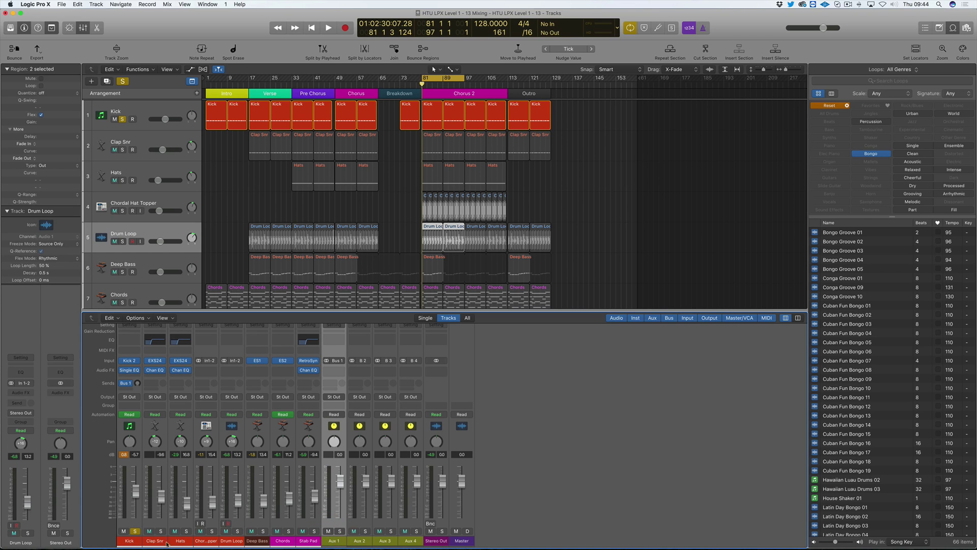
pyautogui.doubleClick(339, 542)
pyautogui.write('Reverb')
pyautogui.press('Return')
# Reassign the Kick's send to Bus 1 → Reverb
pyautogui.click(130, 384)
pyautogui.click(131, 383)
pyautogui.click(130, 383)
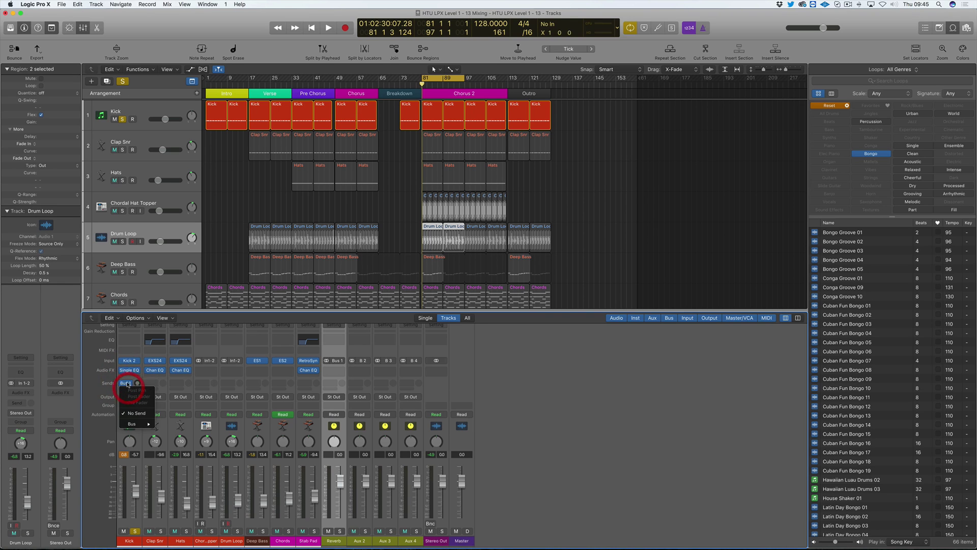
pyautogui.moveTo(134, 422)
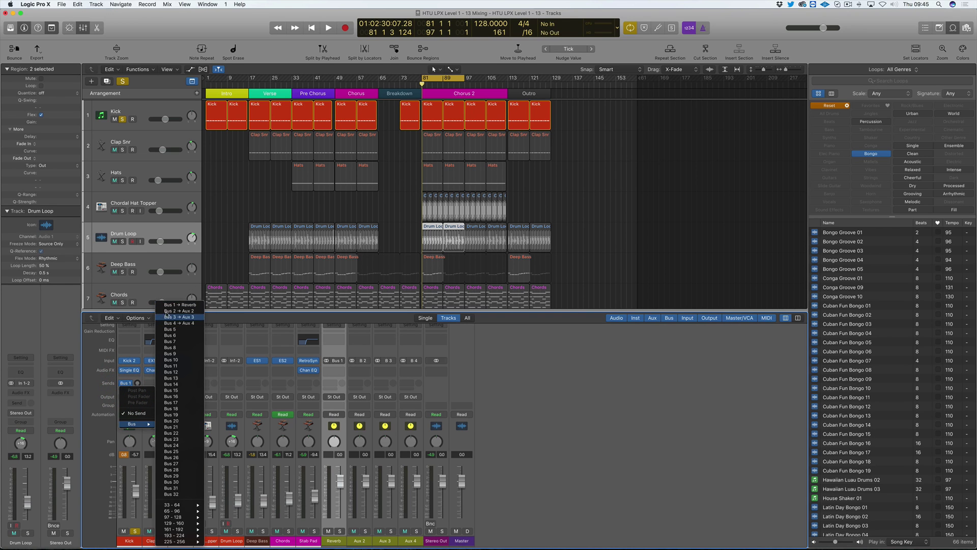
pyautogui.click(178, 305)
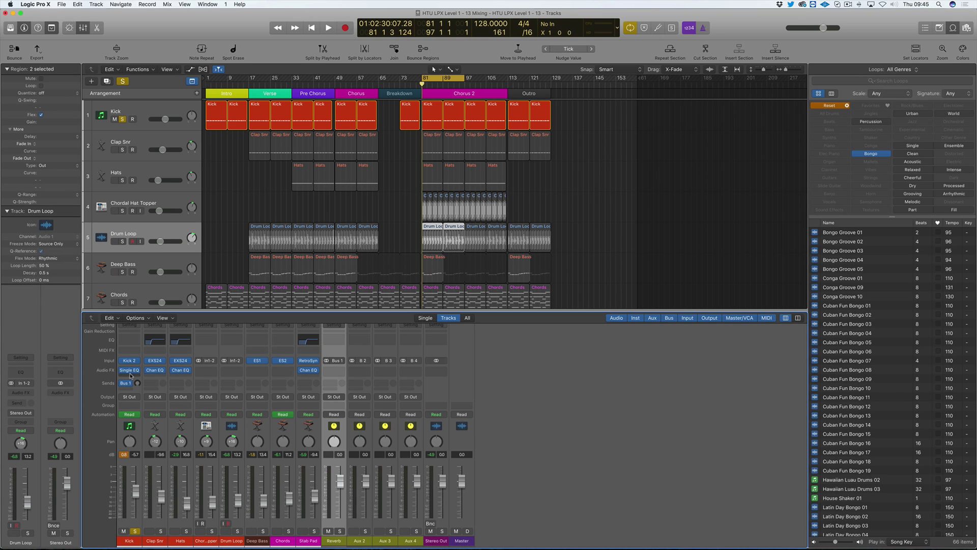
# Raise the Kick's send level and insert a stereo PlatinumVerb on the Reverb aux
pyautogui.moveTo(136, 382); pyautogui.dragTo(137, 380)
pyautogui.click(329, 540)
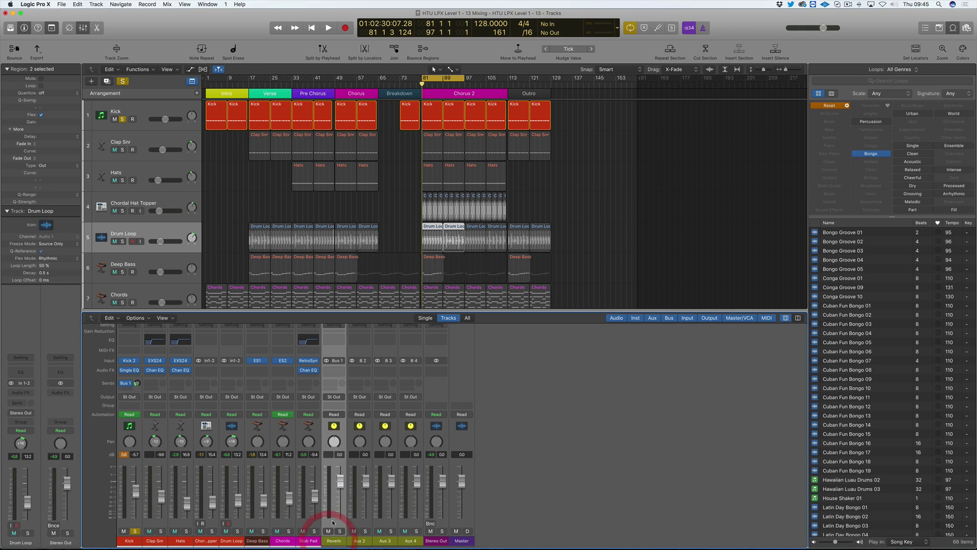
pyautogui.click(336, 369)
pyautogui.moveTo(344, 385)
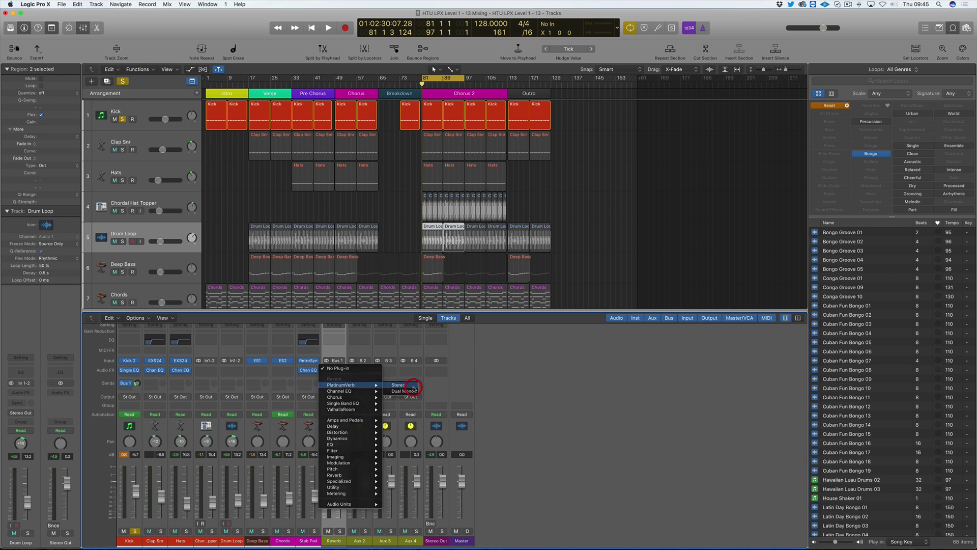
pyautogui.click(407, 385)
# Push the Kick's reverb send higher while auditioning the song
pyautogui.press('space')
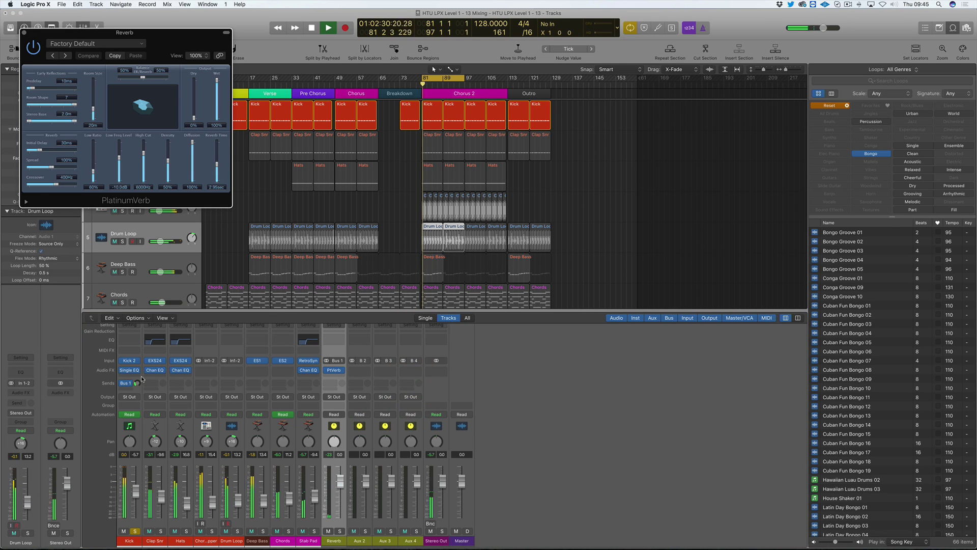
pyautogui.click(137, 382)
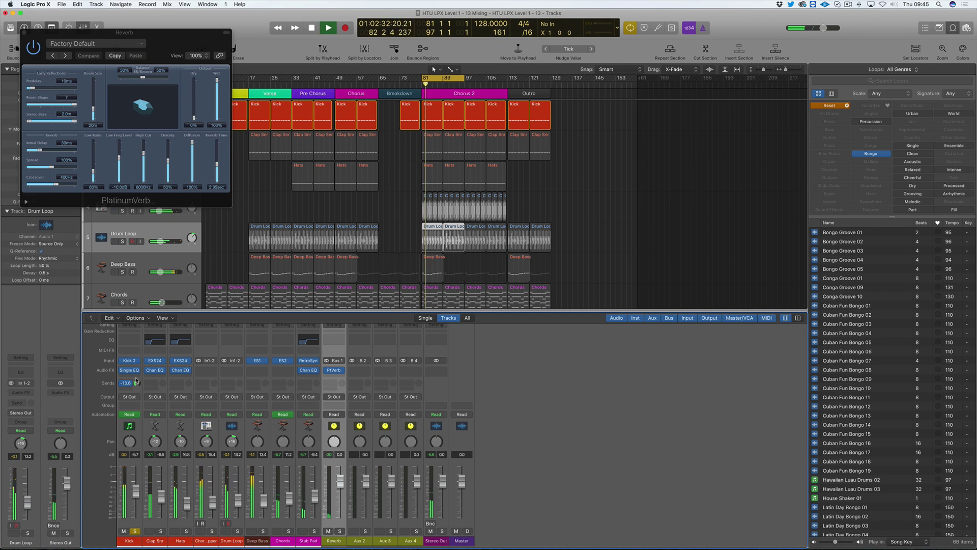
pyautogui.press('space')
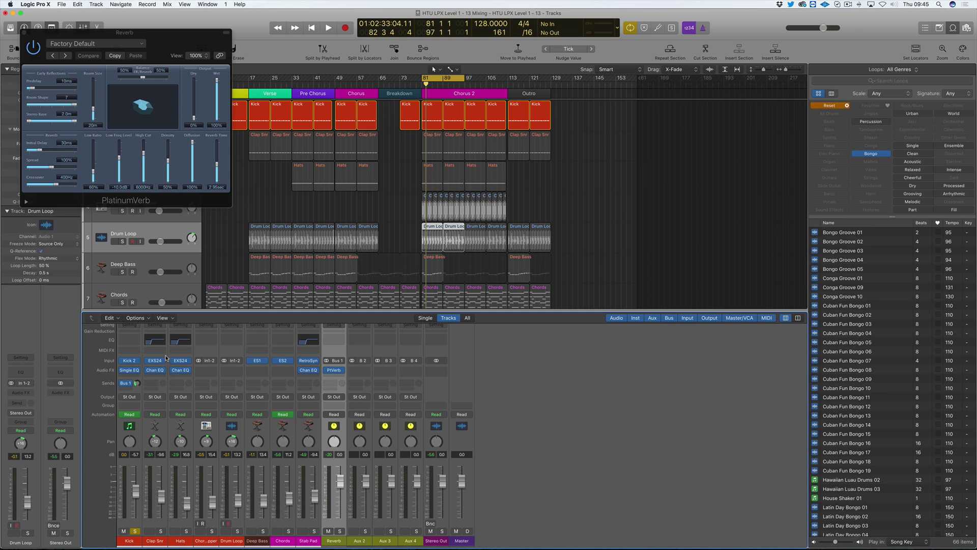
# Add a stereo PlatinumVerb directly on the Kick insert, close its window, and audition it
pyautogui.click(137, 376)
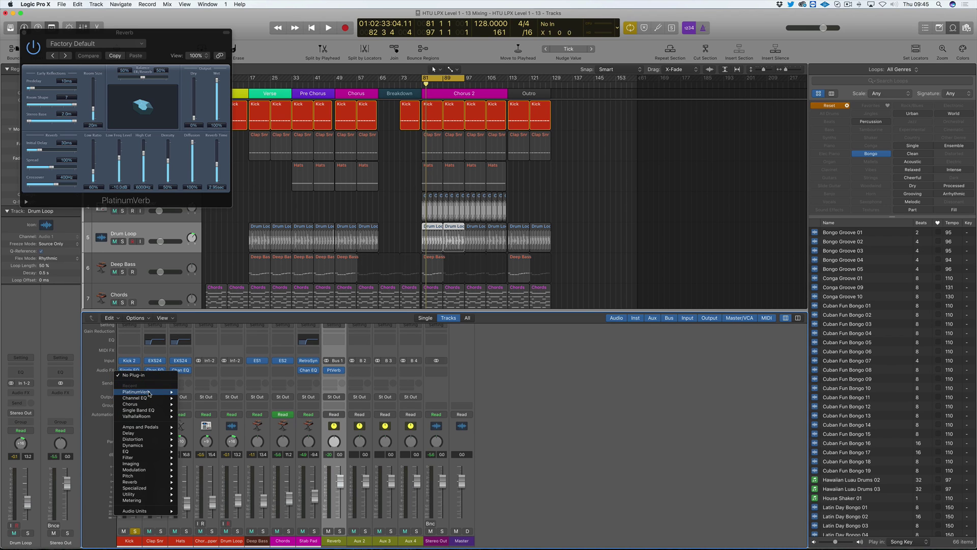
pyautogui.click(196, 391)
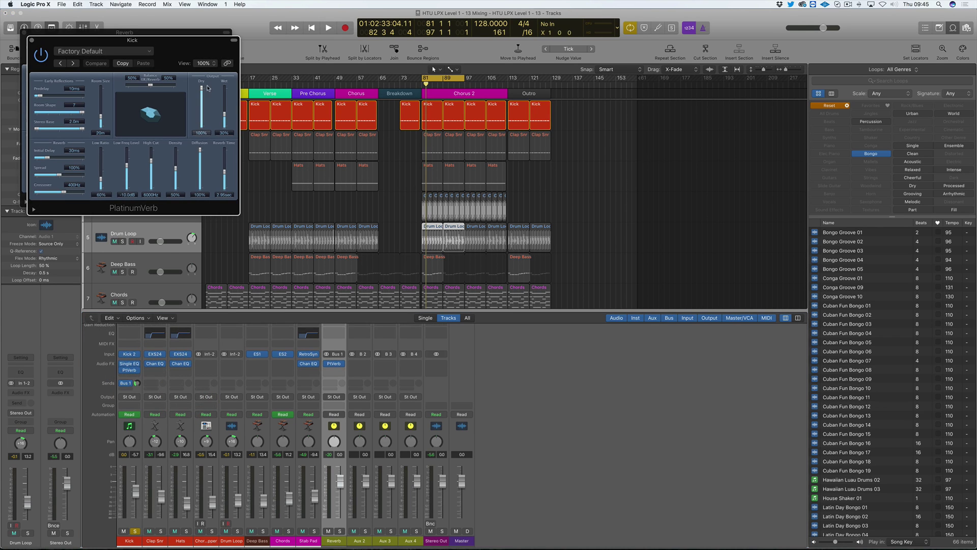
pyautogui.moveTo(202, 200); pyautogui.dragTo(228, 221)
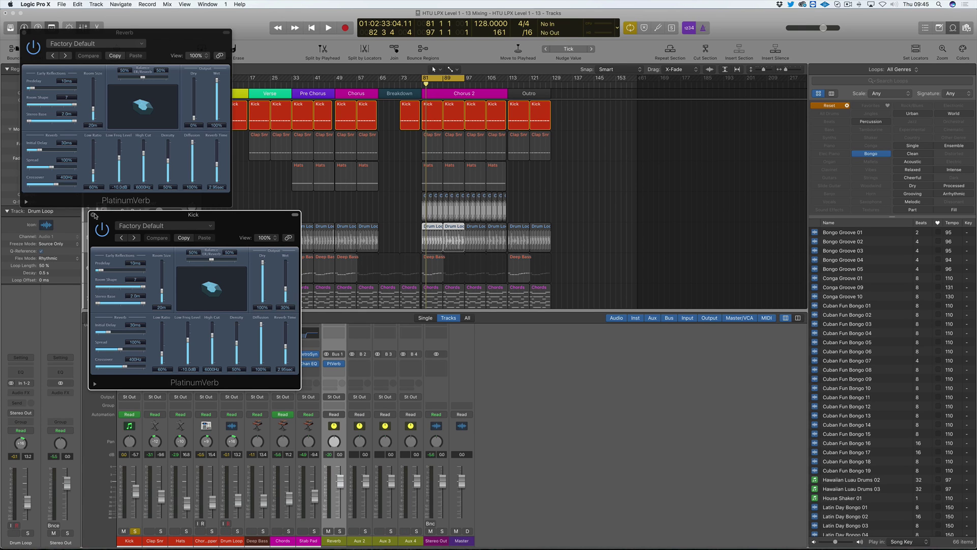
pyautogui.click(93, 214)
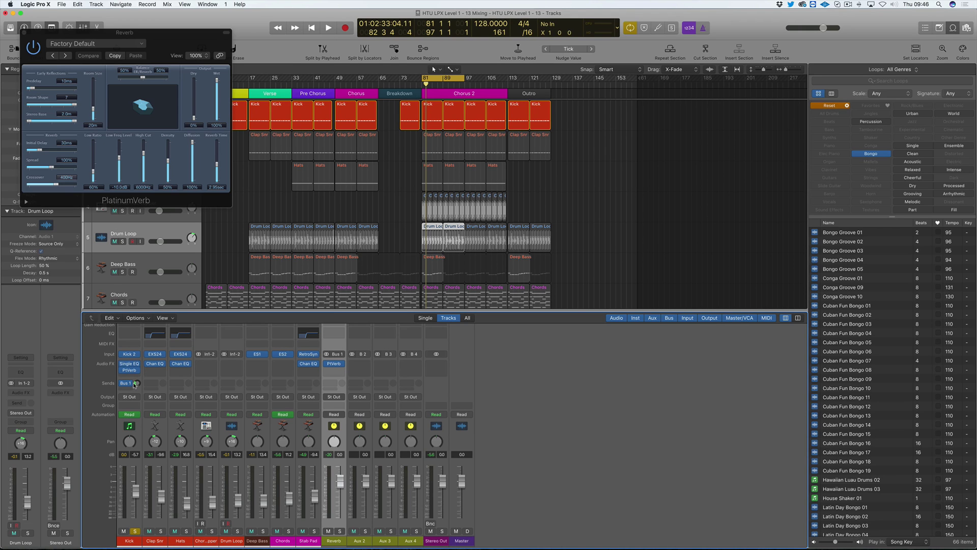
pyautogui.press('space')
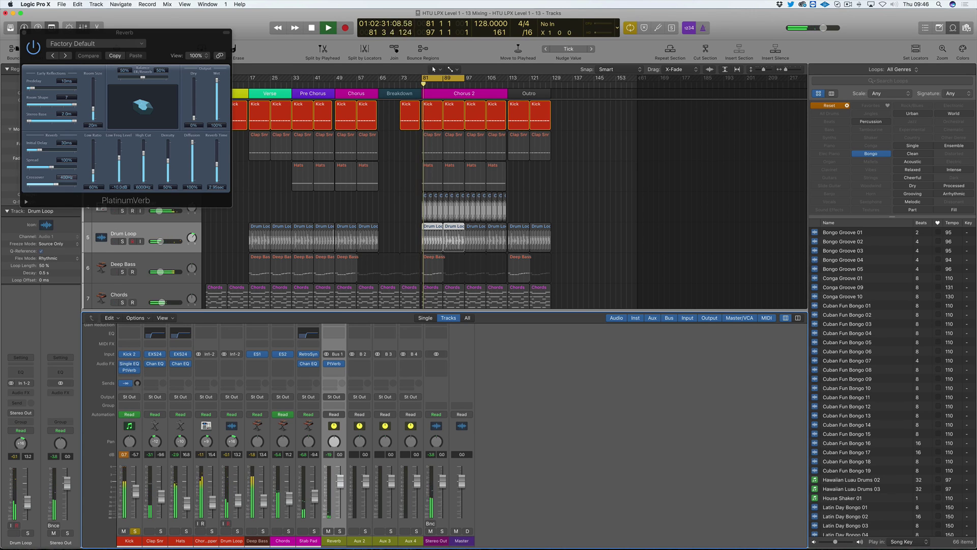
pyautogui.press('space')
# Remove the Kick's PlatinumVerb insert, audition the send-only reverb, and move the Reverb window aside
pyautogui.click(135, 371)
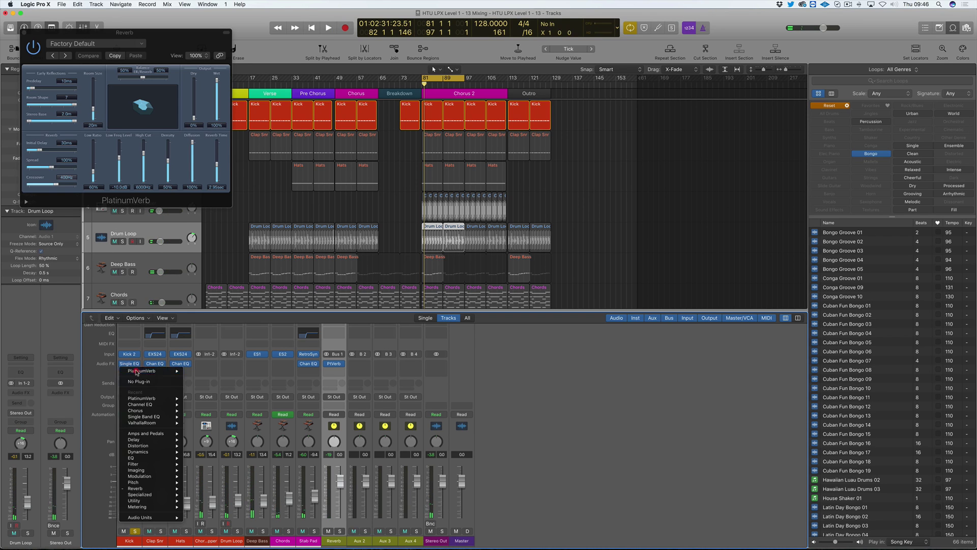
pyautogui.click(135, 381)
pyautogui.press('space')
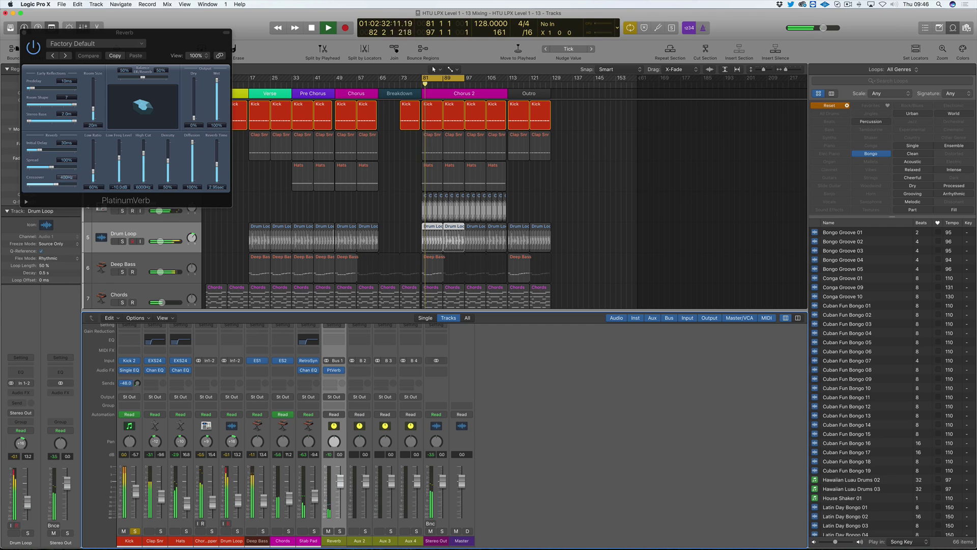
pyautogui.press('space')
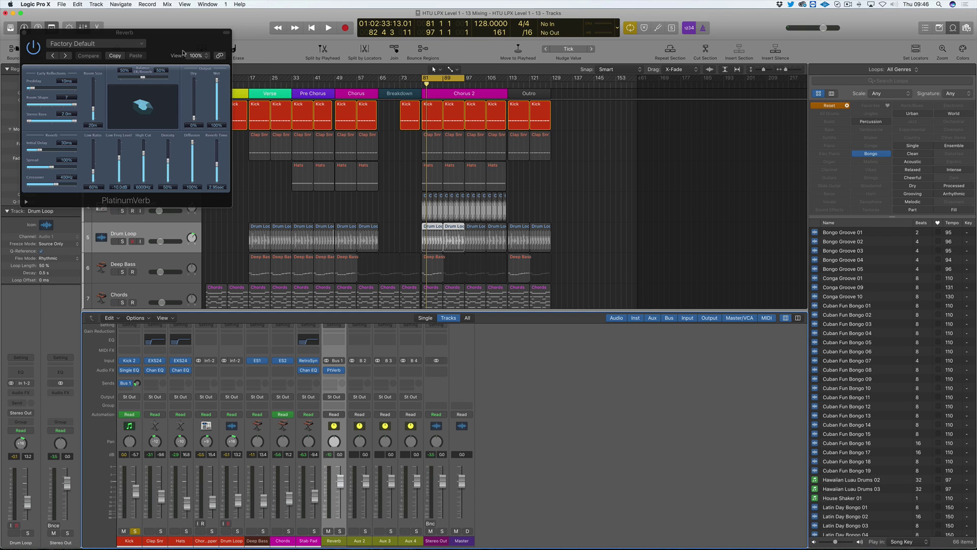
pyautogui.moveTo(182, 42); pyautogui.dragTo(604, 122)
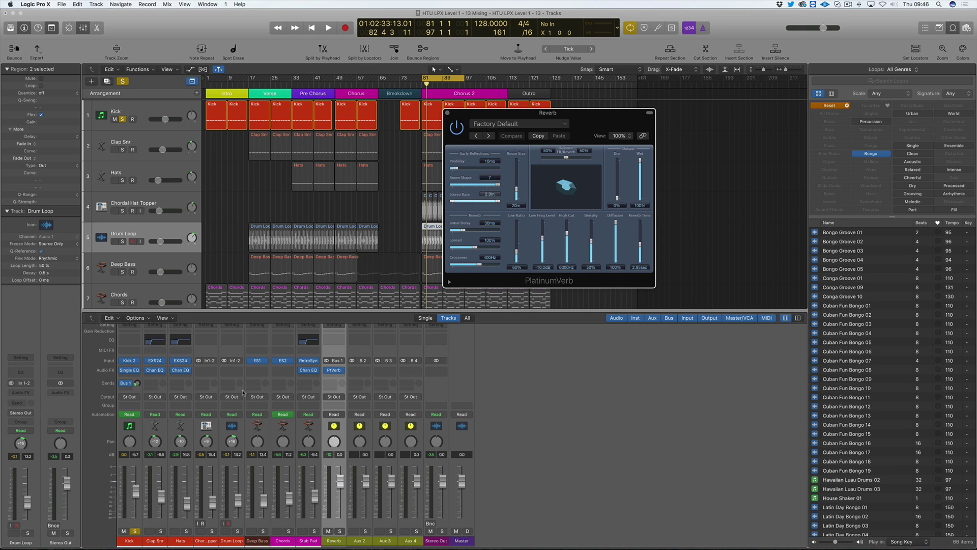
# Add Bus 1 Reverb sends to the Hats and Clap Snr channels
pyautogui.click(179, 382)
pyautogui.moveTo(191, 415)
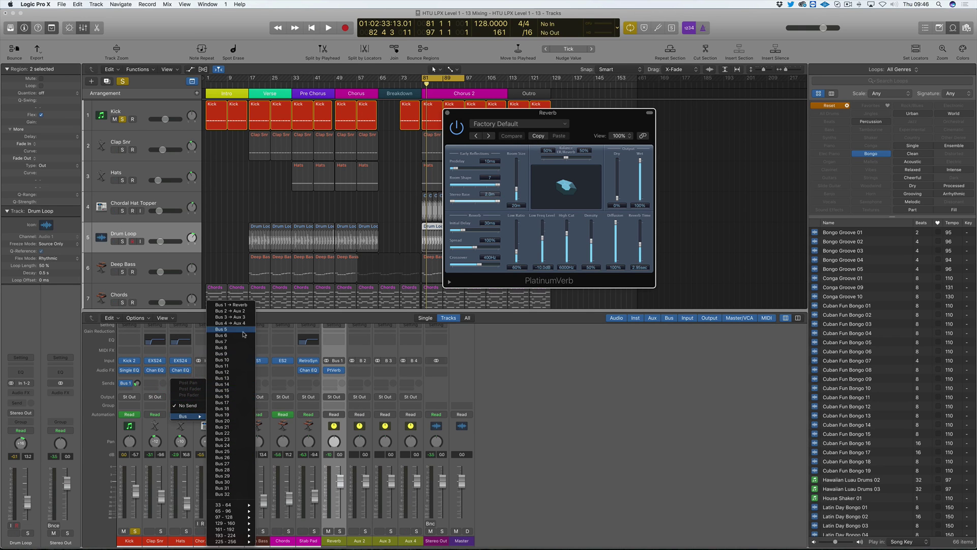
pyautogui.click(241, 304)
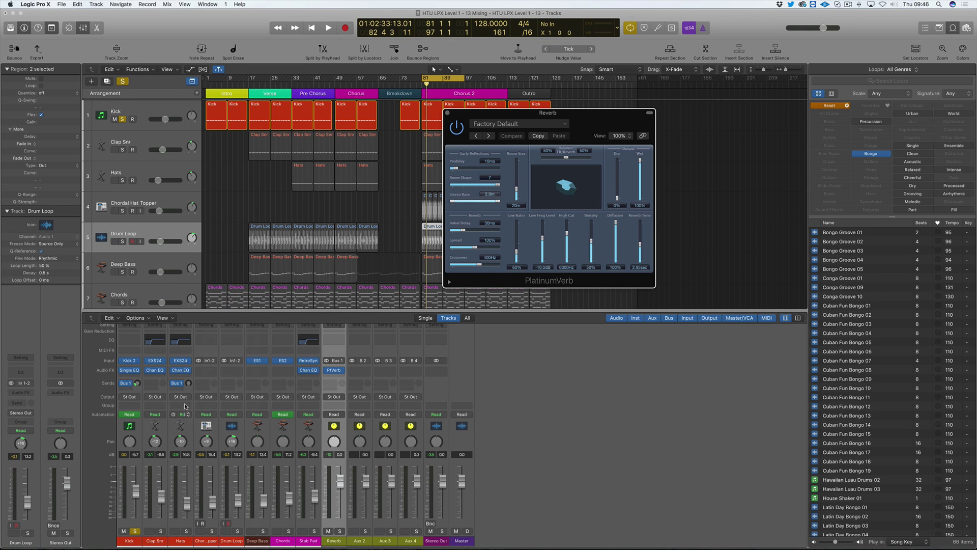
pyautogui.click(152, 382)
pyautogui.moveTo(173, 415)
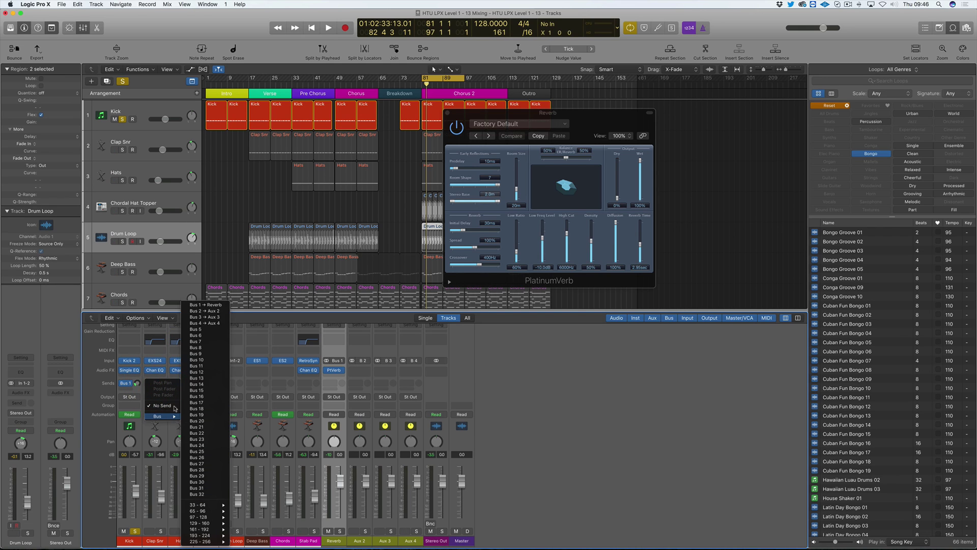
pyautogui.click(218, 304)
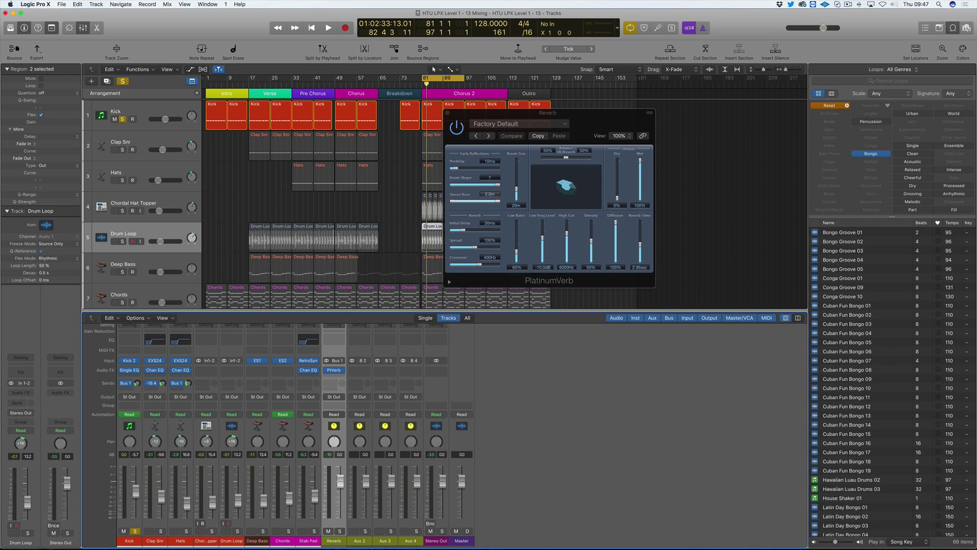
# Solo Clap Snr and Hats, then briefly play and stop the soloed drums
pyautogui.click(161, 531)
pyautogui.click(187, 531)
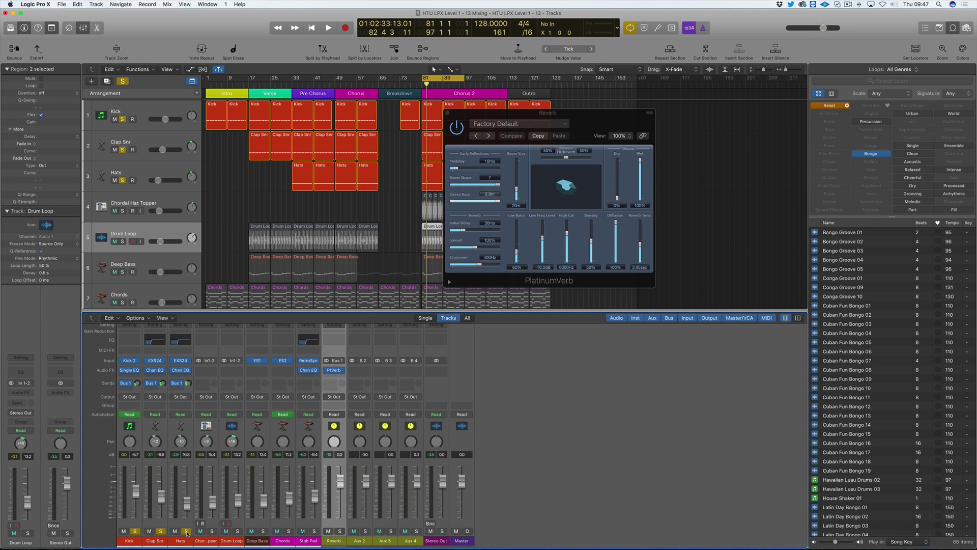
pyautogui.click(257, 323)
pyautogui.press('space')
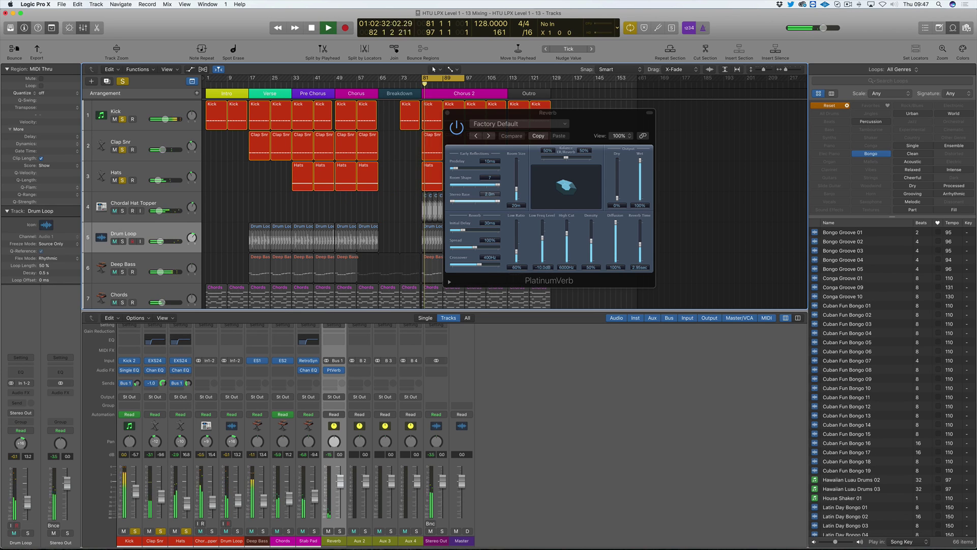
pyautogui.press('space')
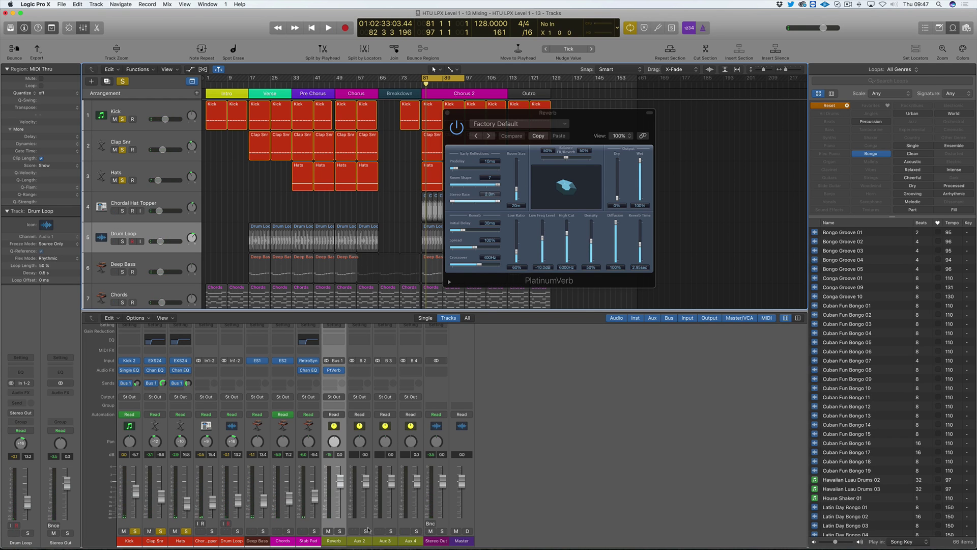
# Solo the Reverb aux as well and play back to hear the drum reverb
pyautogui.press('space')
pyautogui.click(340, 531)
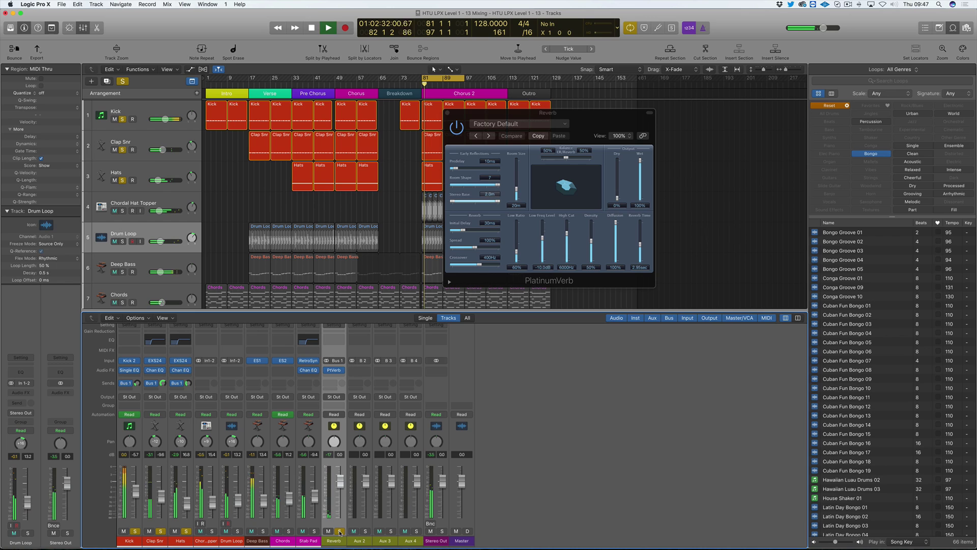
pyautogui.press('space')
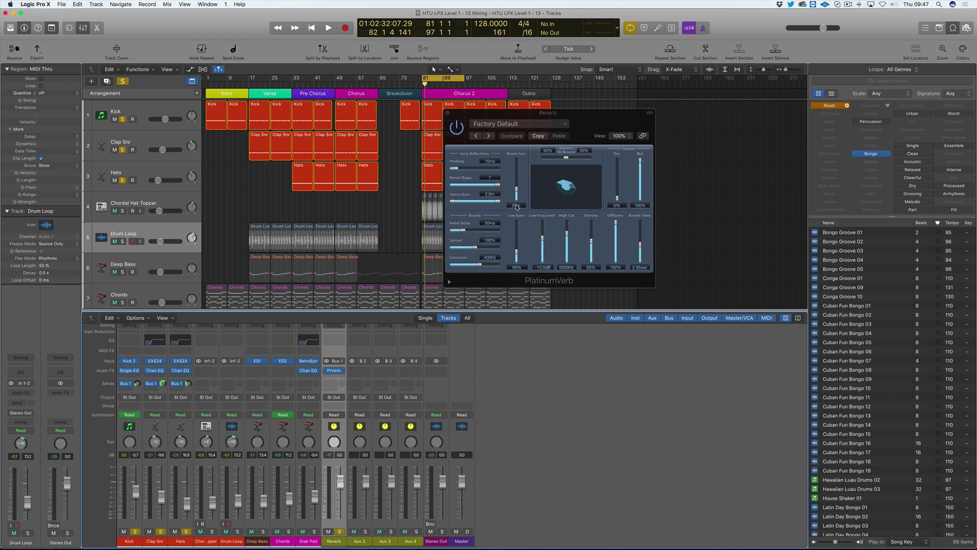
pyautogui.press('space')
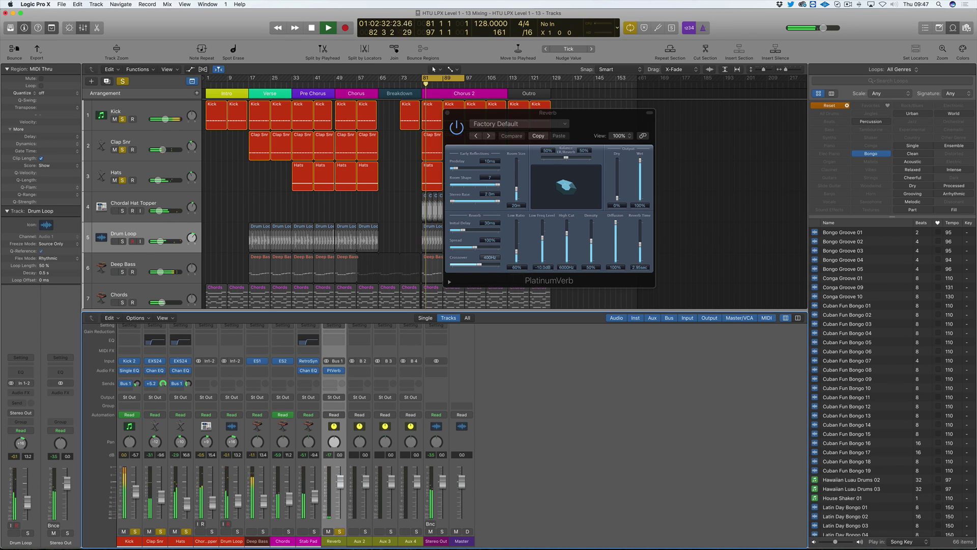
pyautogui.press('space')
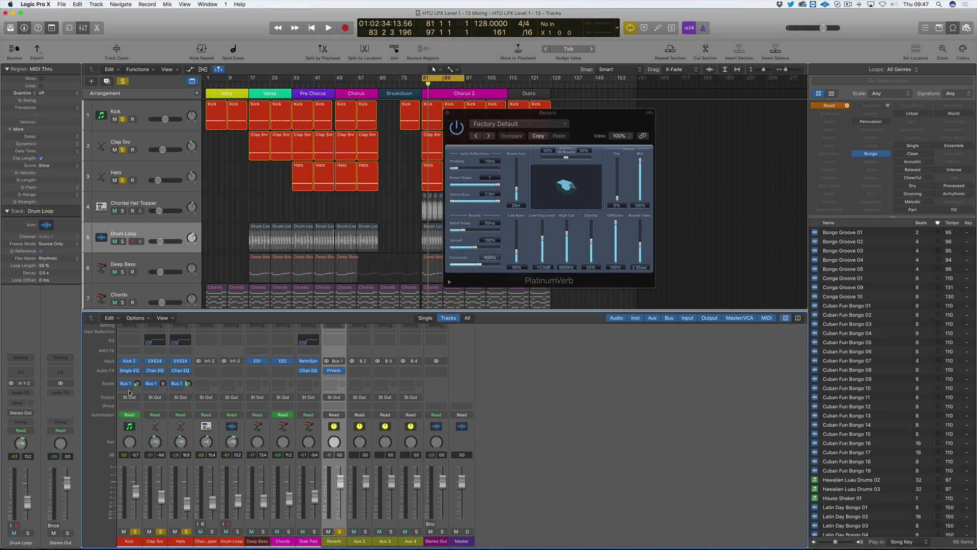
# Give the Kick channel a new send routed to Bus 2
pyautogui.click(129, 391)
pyautogui.click(126, 385)
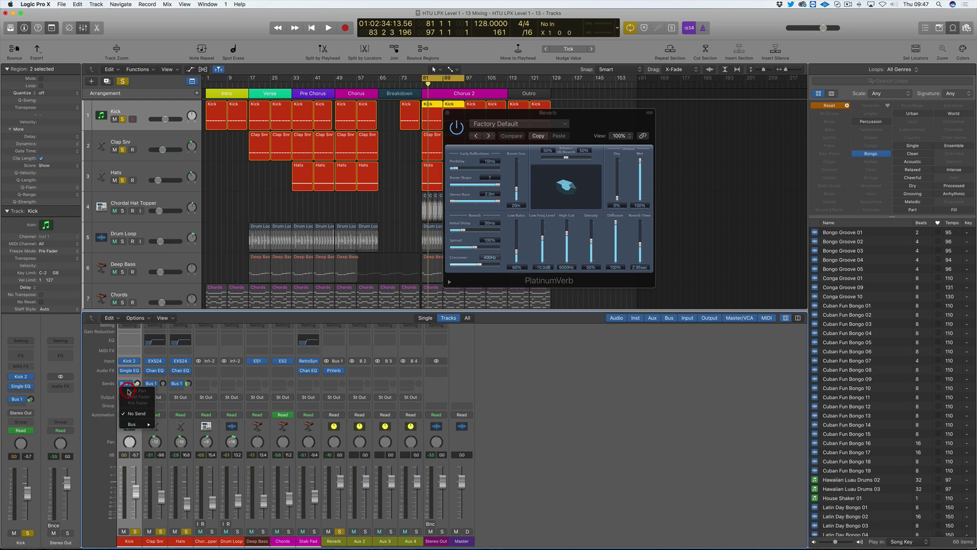
pyautogui.moveTo(133, 424)
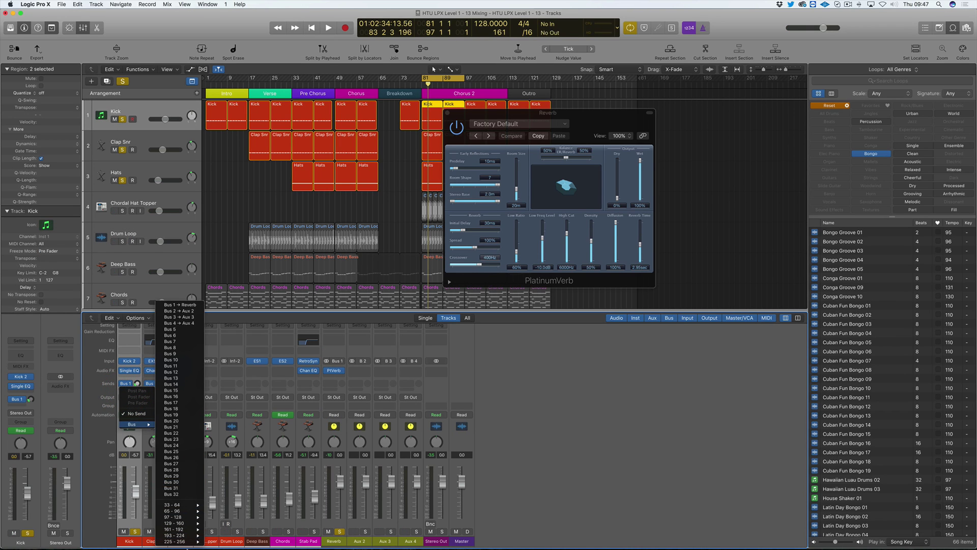
pyautogui.moveTo(181, 541)
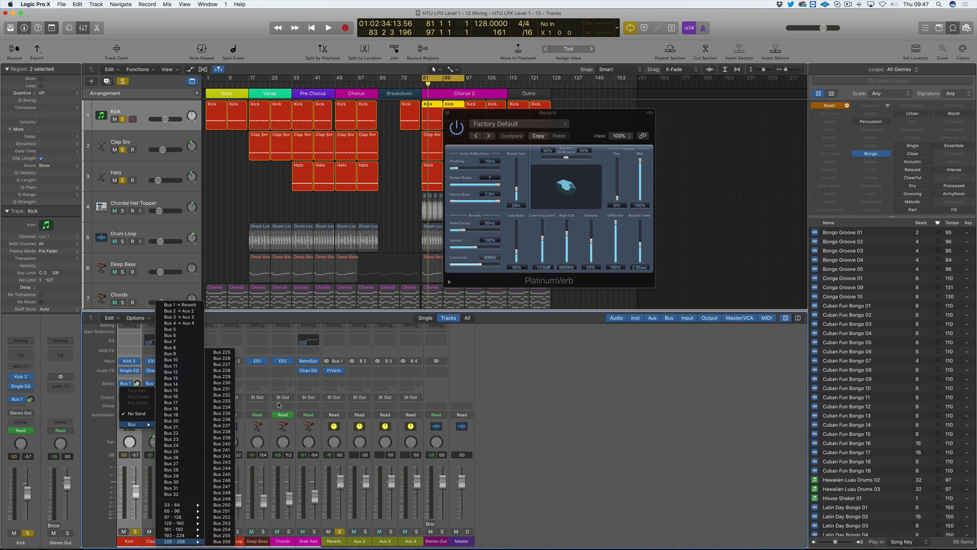
pyautogui.click(270, 389)
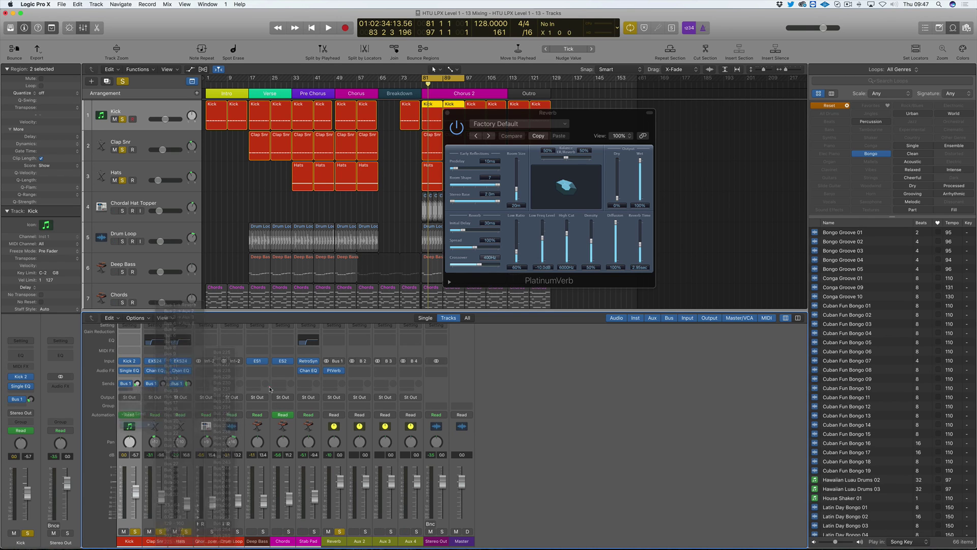
pyautogui.click(124, 387)
pyautogui.moveTo(135, 424)
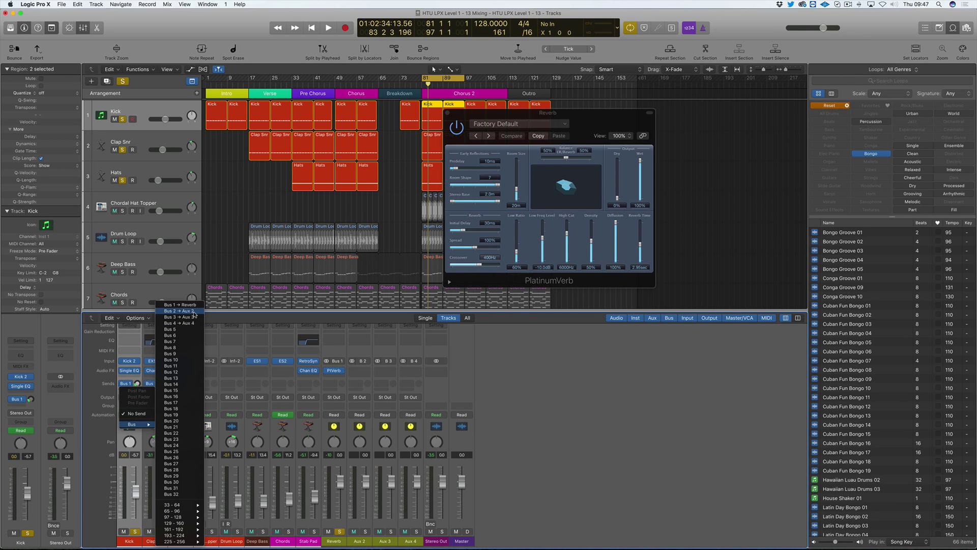
pyautogui.click(192, 311)
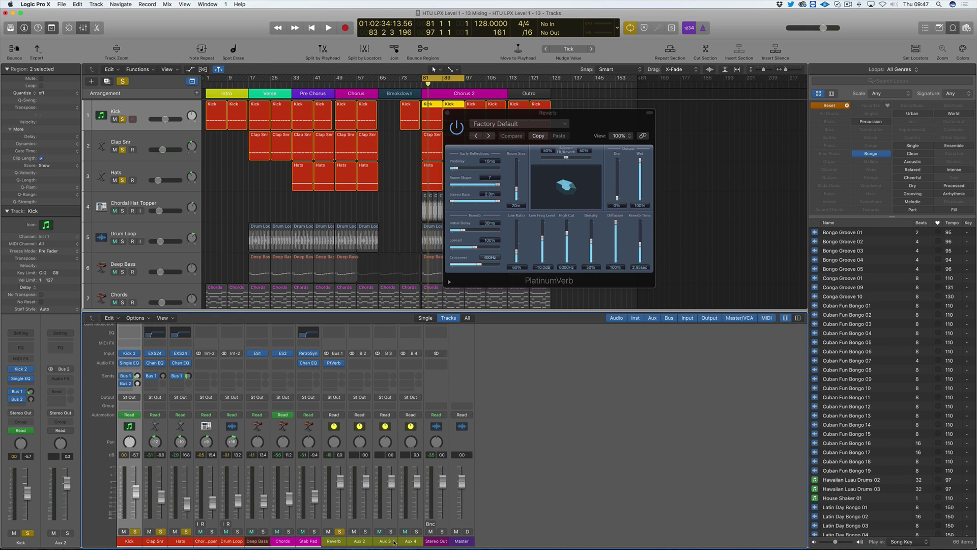
# Rename the new Aux 2 channel to 'Delay'
pyautogui.click(360, 542)
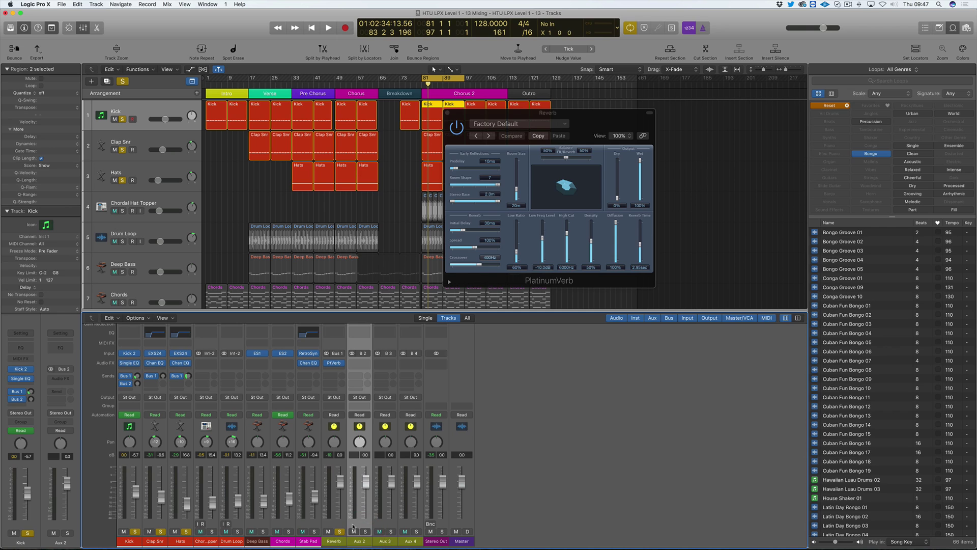
pyautogui.doubleClick(359, 542)
pyautogui.write('Delay')
pyautogui.press('Return')
# Insert a stereo Tape Delay on the Delay aux and start playback
pyautogui.click(361, 362)
pyautogui.moveTo(369, 378)
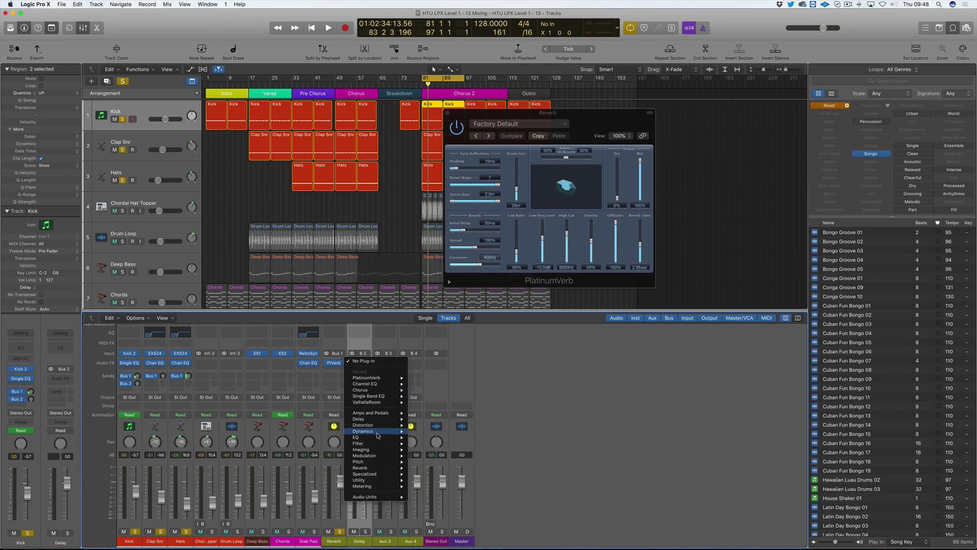
pyautogui.moveTo(377, 420)
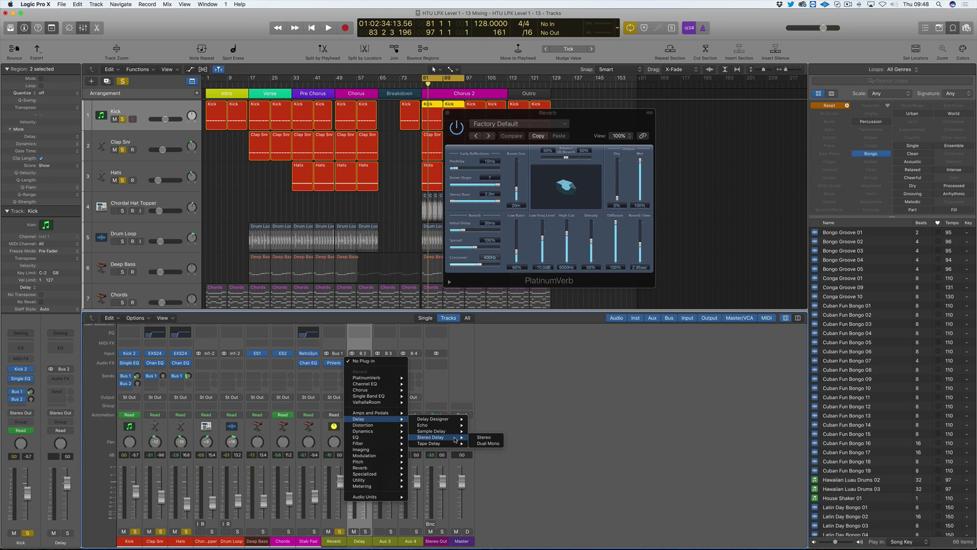
pyautogui.moveTo(461, 445)
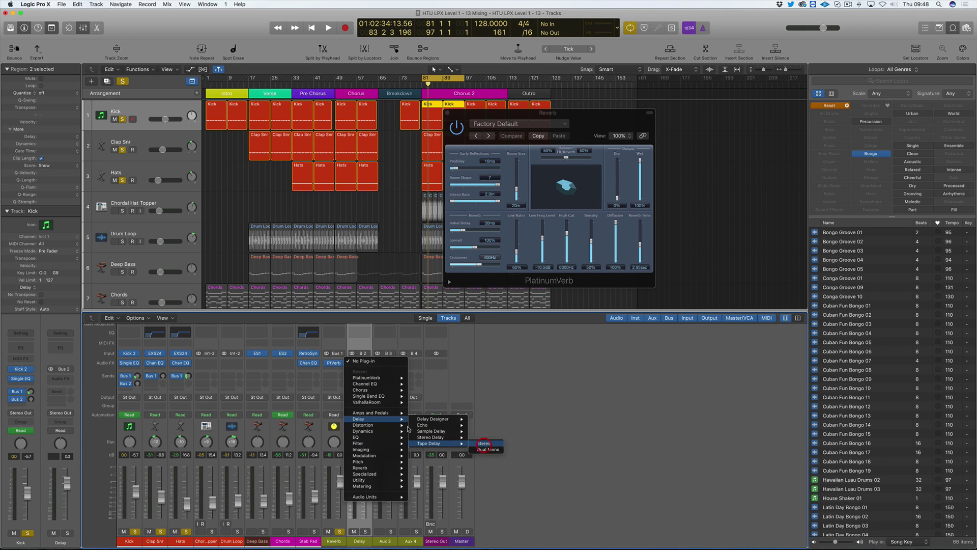
pyautogui.click(483, 443)
pyautogui.press('space')
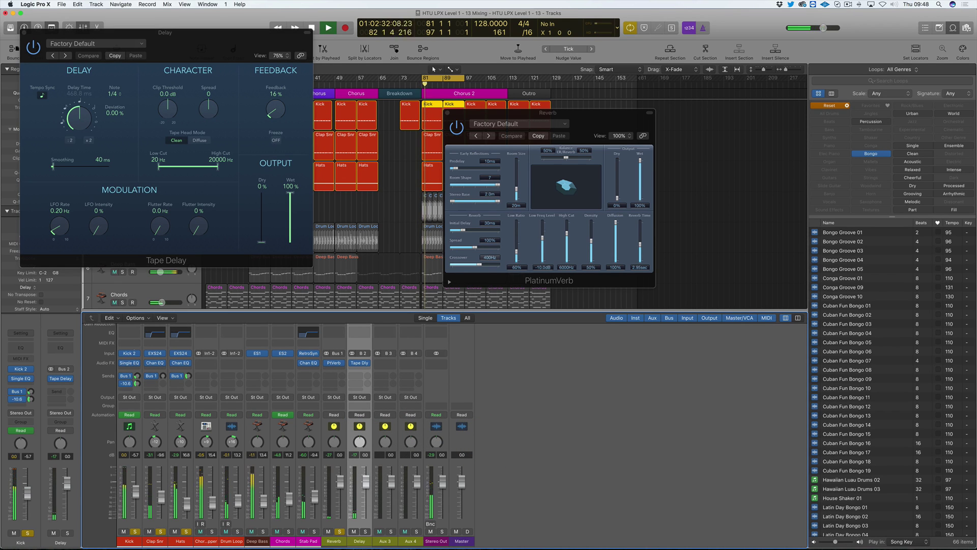
# Restart playback and lower the Reverb aux fader to about -2.5 dB
pyautogui.press('space')
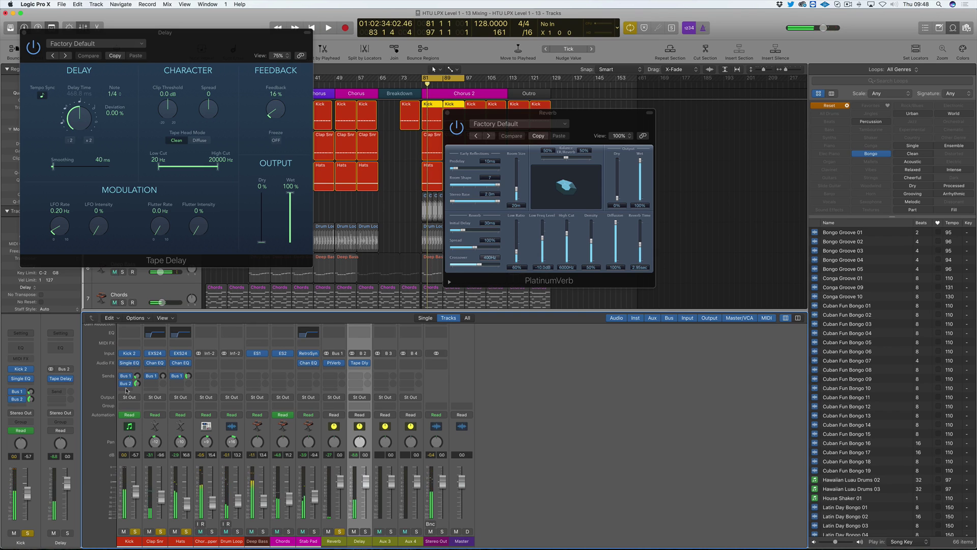
pyautogui.press('space')
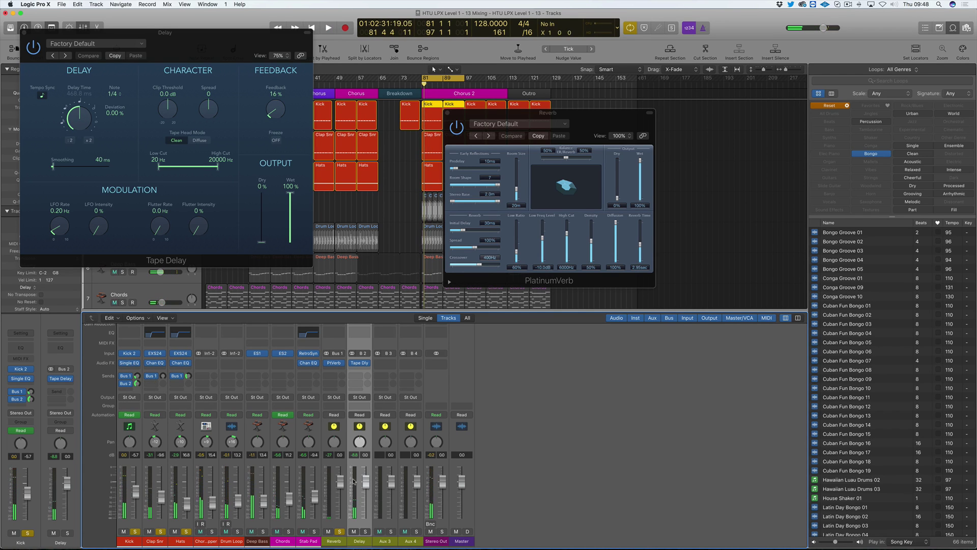
pyautogui.moveTo(342, 481); pyautogui.dragTo(342, 487)
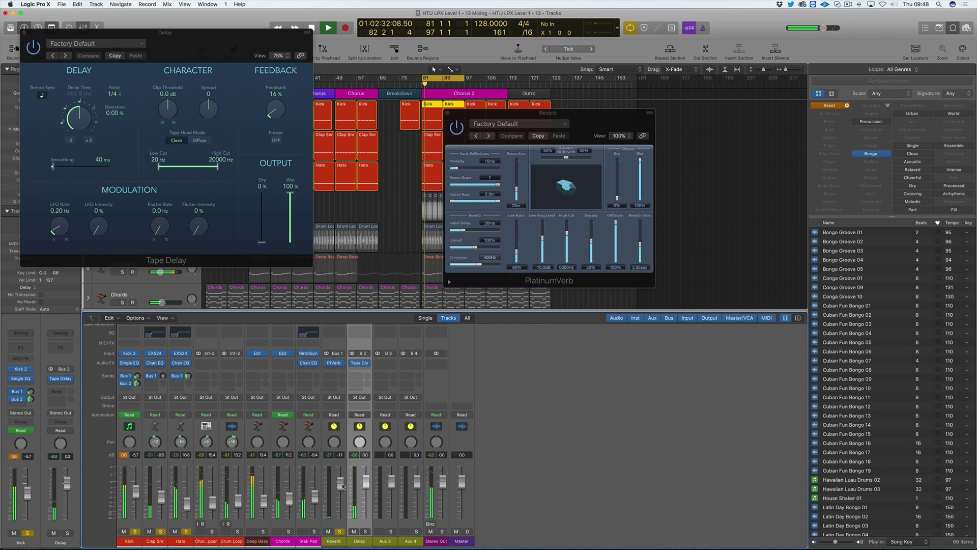
# Try panning the Reverb aux left, then reset the Delay and Reverb pans to centre
pyautogui.moveTo(334, 441); pyautogui.dragTo(364, 433)
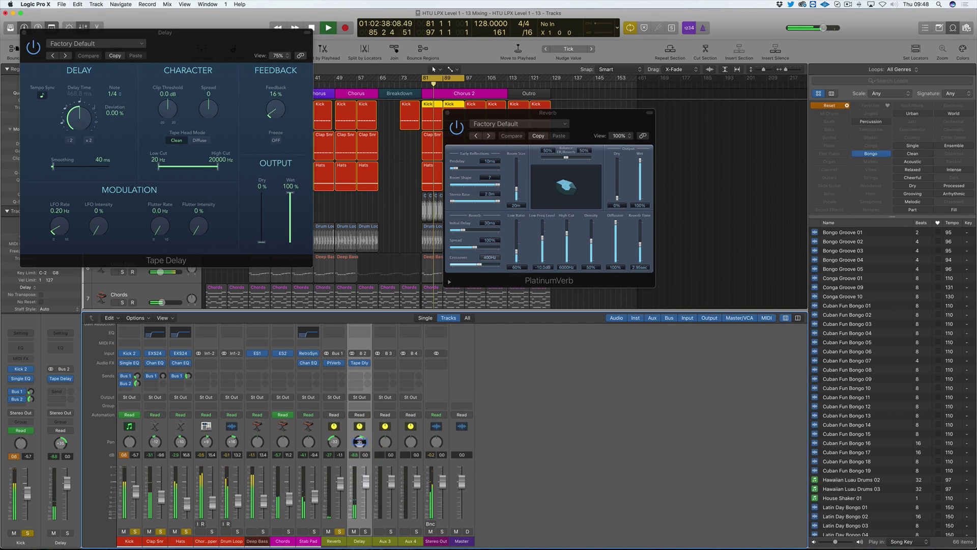
pyautogui.click(374, 443)
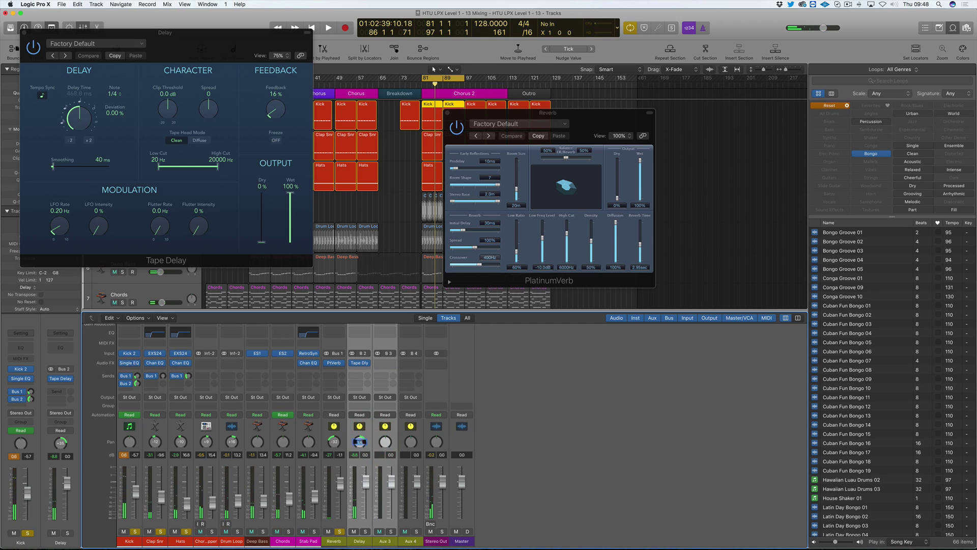
pyautogui.click(360, 442)
pyautogui.click(360, 441)
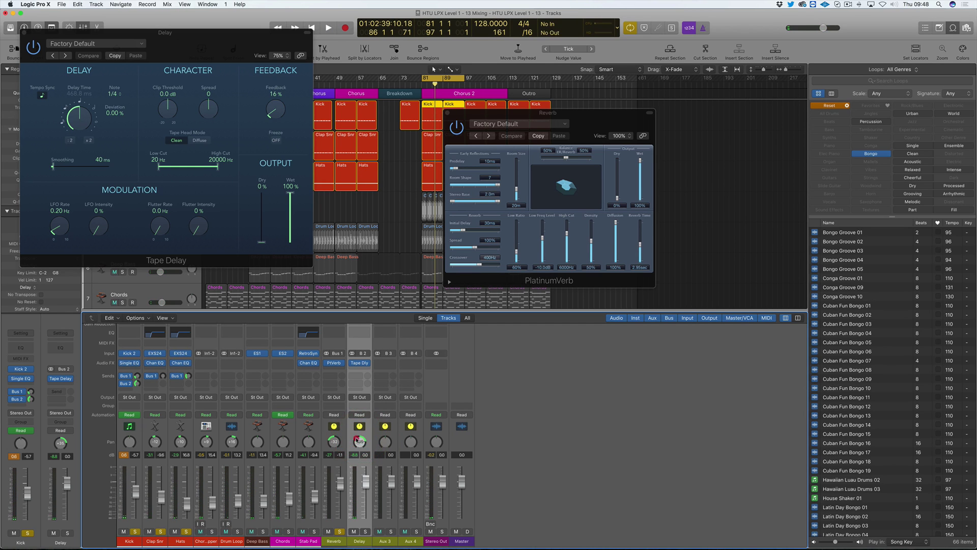
pyautogui.click(360, 442)
pyautogui.keyDown('alt'); pyautogui.click(360, 442); pyautogui.keyUp('alt')
pyautogui.keyDown('alt'); pyautogui.click(334, 442); pyautogui.keyUp('alt')
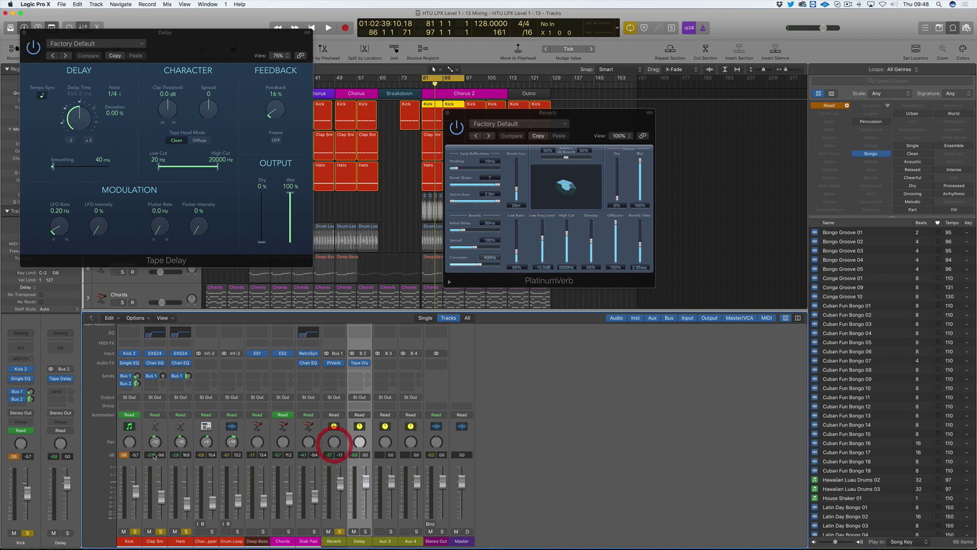
pyautogui.click(130, 385)
pyautogui.click(130, 386)
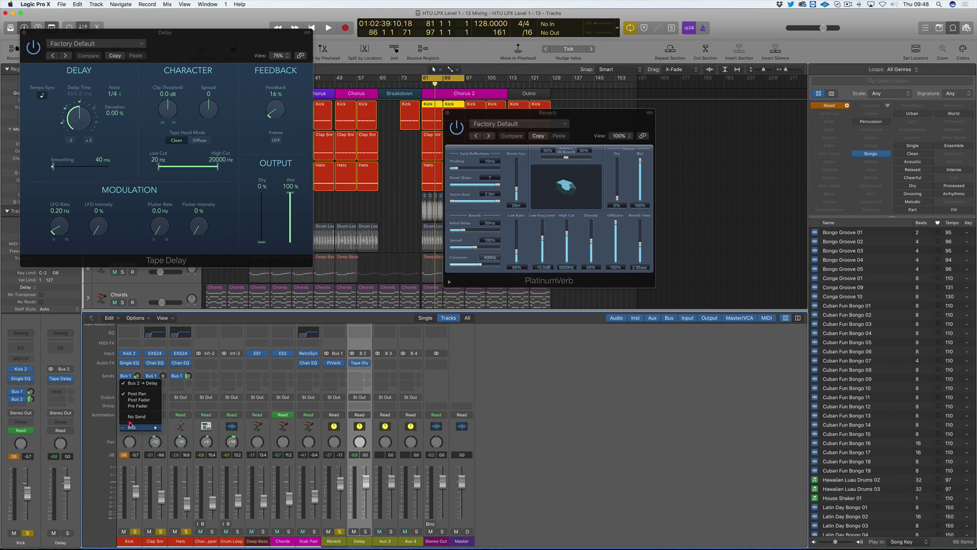
# Set the kick's Bus 2 send to No Send and return Tape Delay's Dry slider to 0%
pyautogui.click(131, 417)
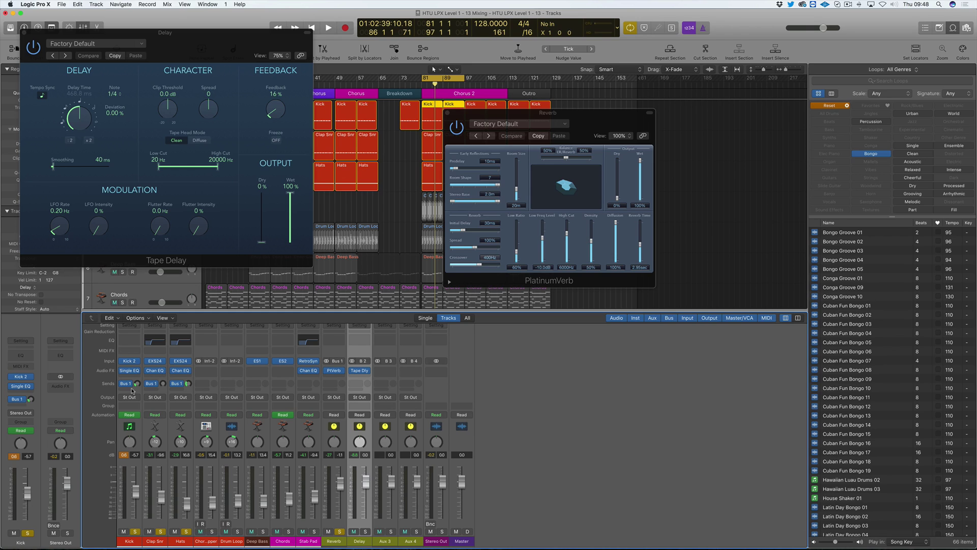
pyautogui.click(263, 197)
pyautogui.moveTo(262, 198); pyautogui.dragTo(265, 229)
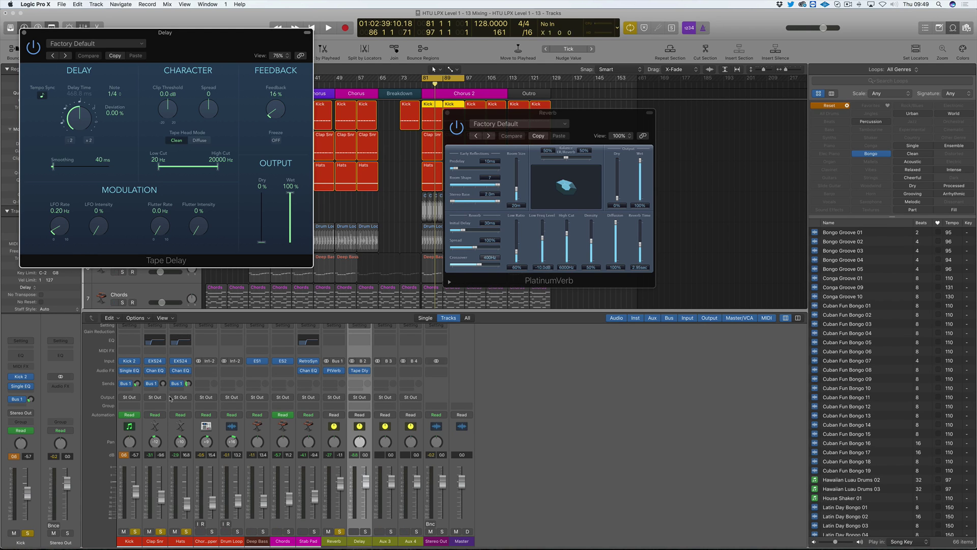
# Lower the kick's Bus 1 send to -17.2 and unsolo Reverb, Hats, Clap Snr and Kick
pyautogui.click(136, 383)
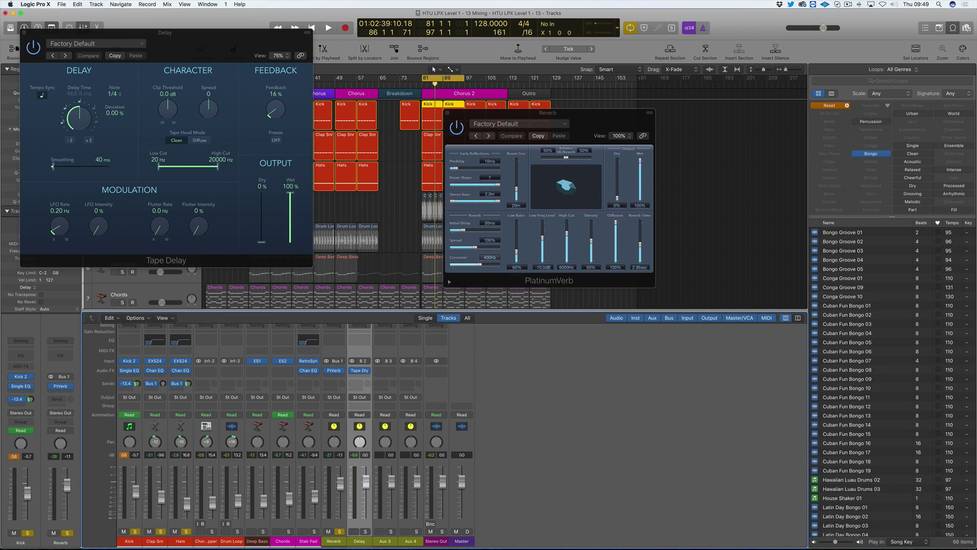
pyautogui.moveTo(137, 379); pyautogui.dragTo(136, 386)
pyautogui.click(338, 486)
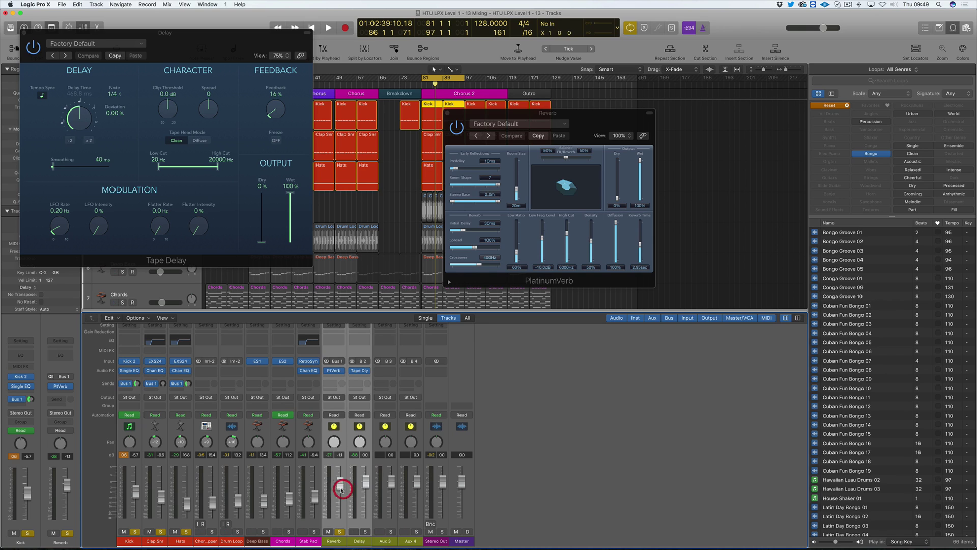
pyautogui.click(338, 531)
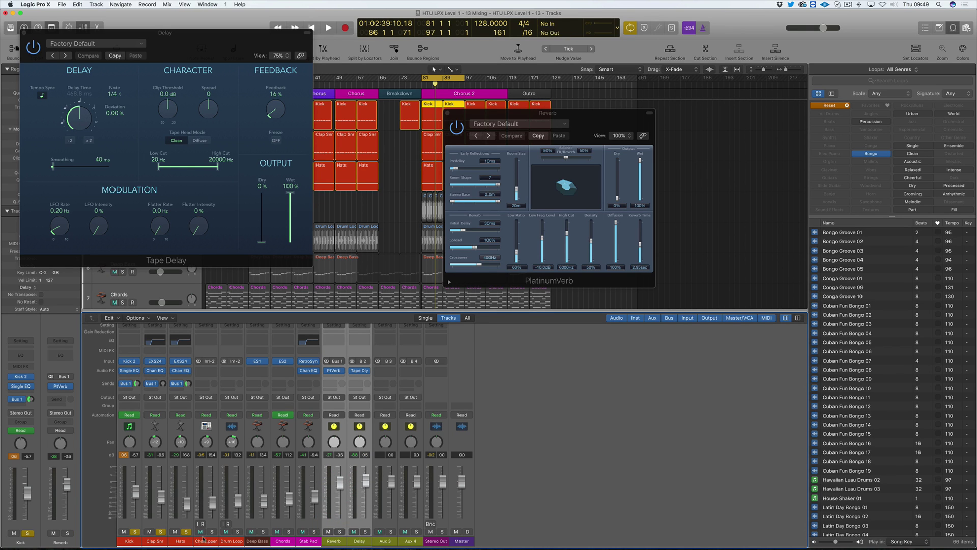
pyautogui.click(186, 531)
pyautogui.click(161, 531)
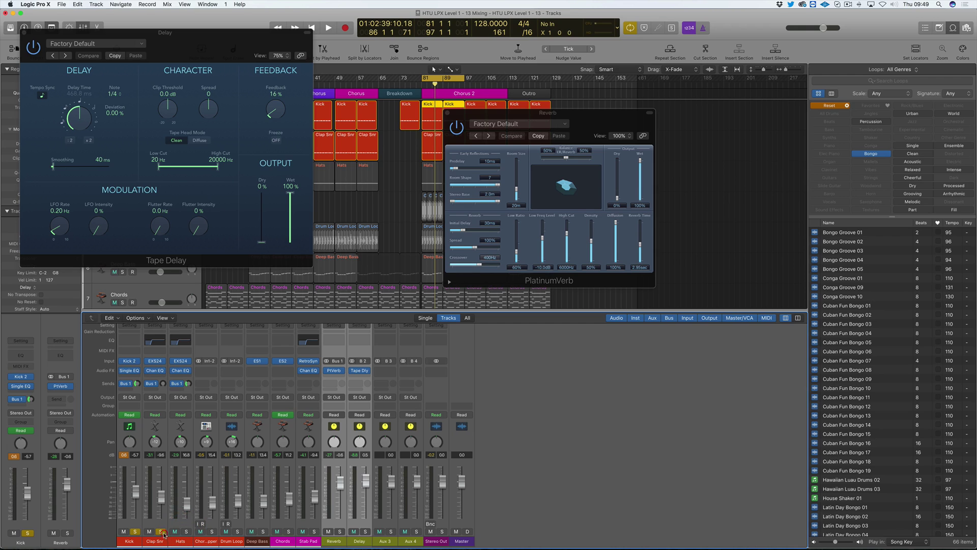
pyautogui.click(135, 531)
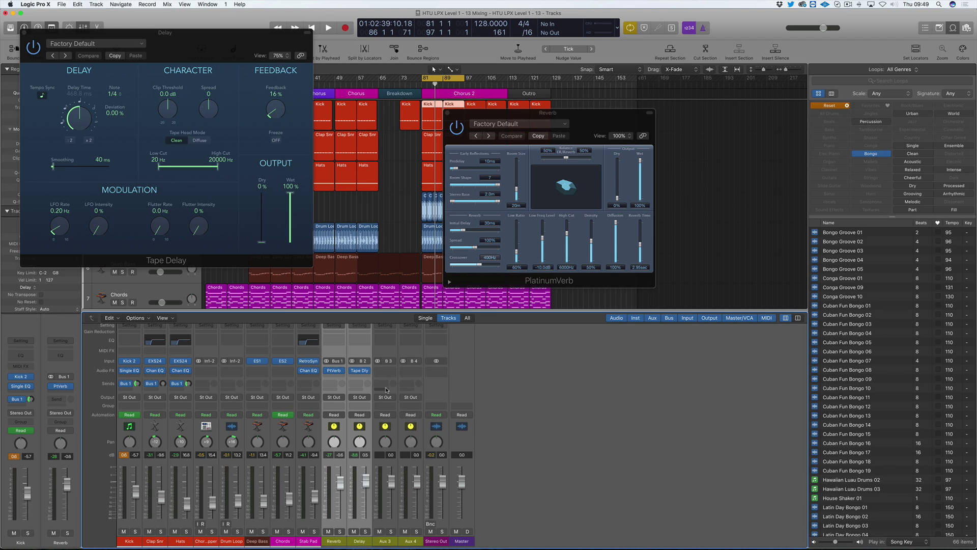
# Close the Tape Delay window and move the PlatinumVerb window down and to the right
pyautogui.click(23, 34)
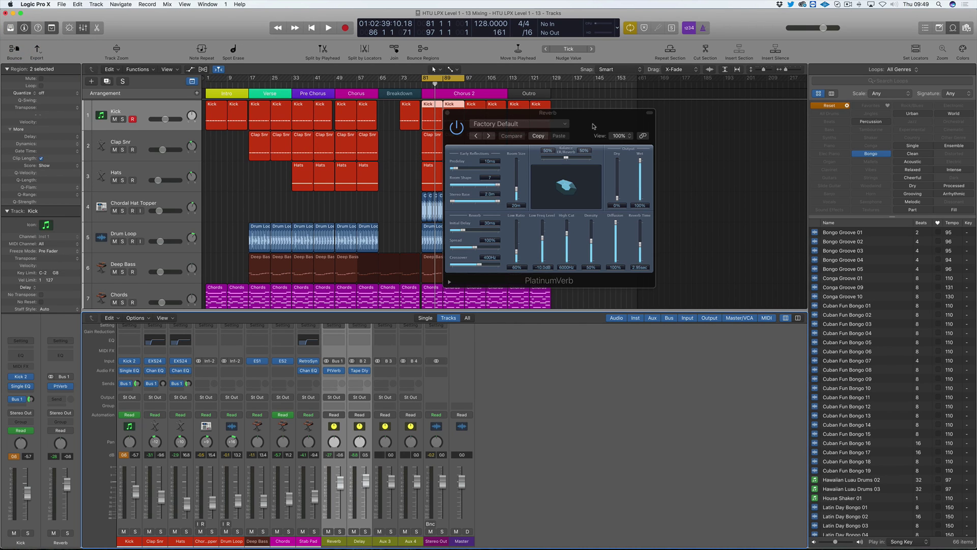
pyautogui.moveTo(592, 122); pyautogui.dragTo(575, 157)
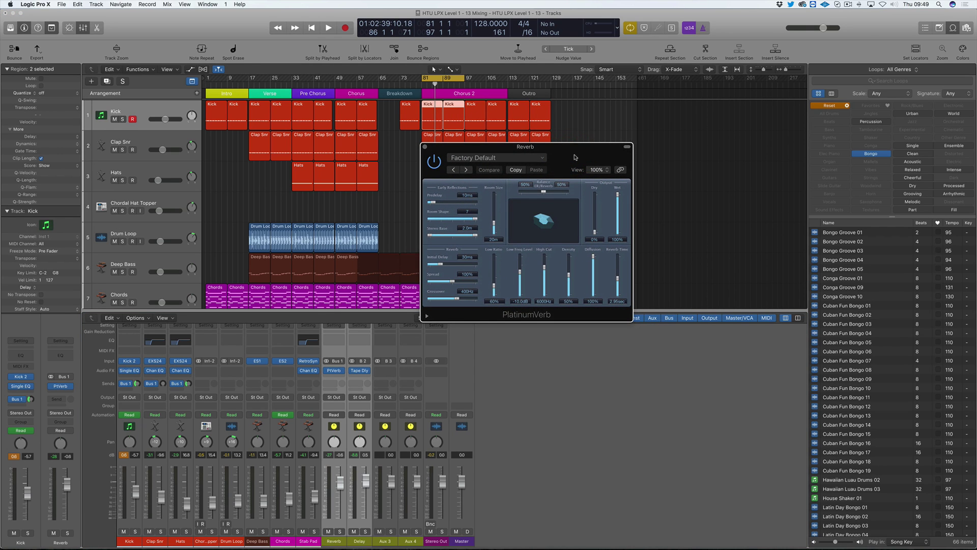